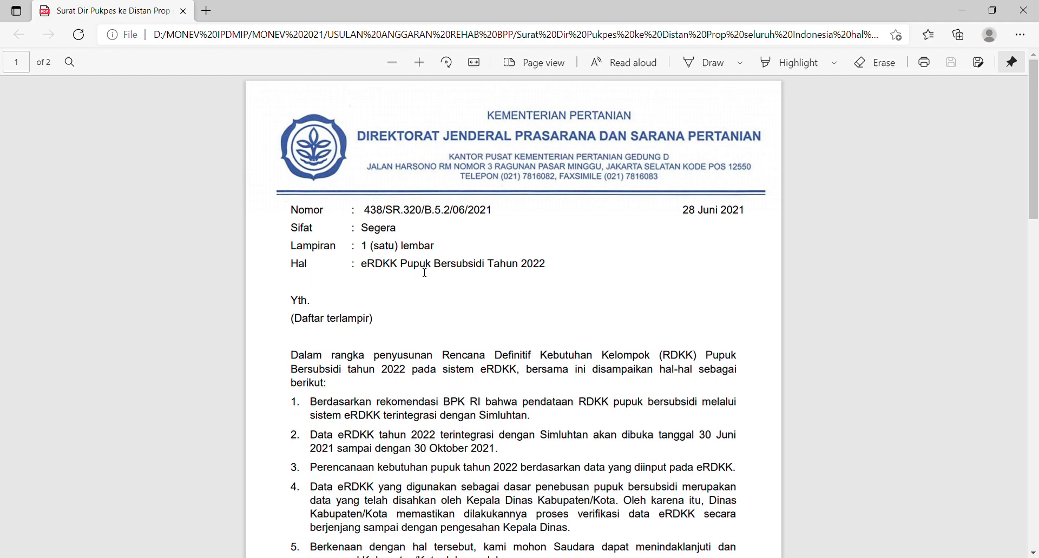
- Read through the ministry's letter on the 2022 subsidized fertilizer eRDKK, including its numbered points
scroll(425, 273, down, 5)
scroll(424, 273, up, 4)
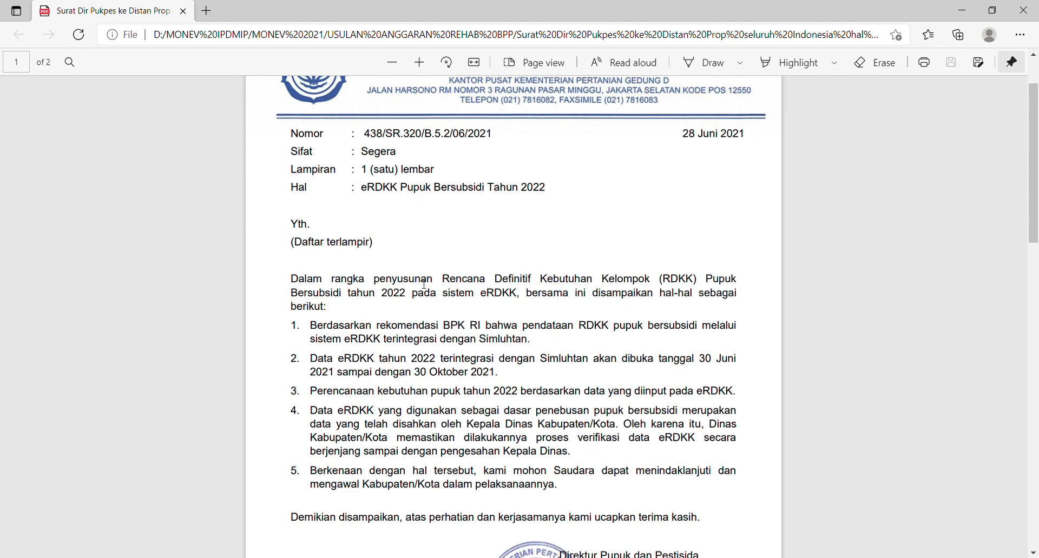
scroll(424, 284, down, 1)
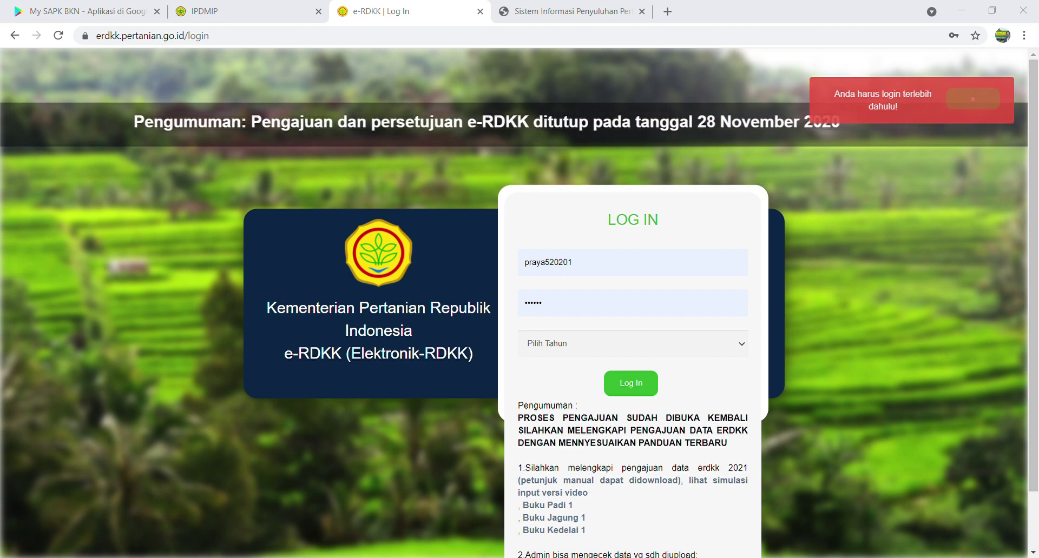
- Log in to the e-RDKK website with the saved account credentials for the year 2022
click(649, 507)
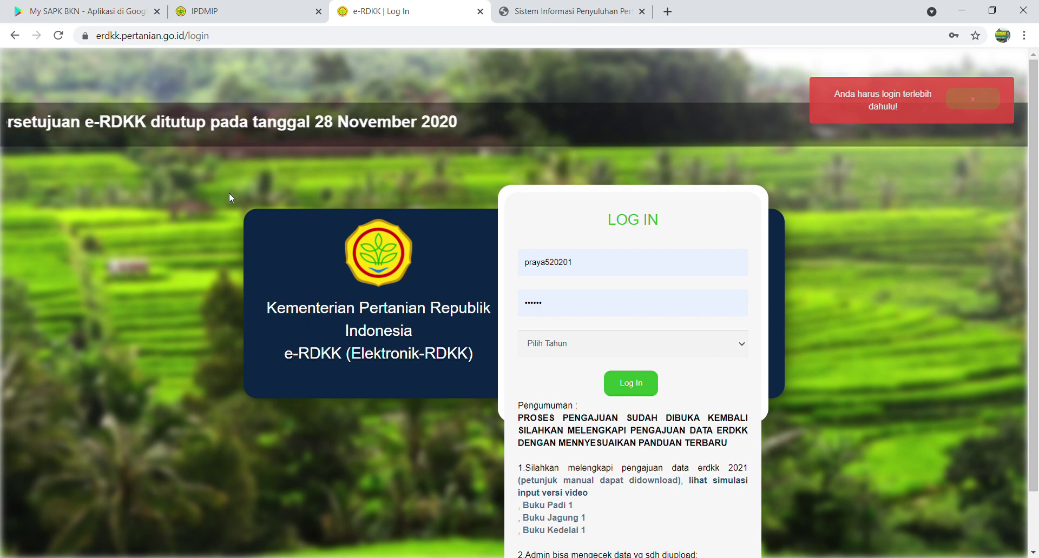
click(231, 42)
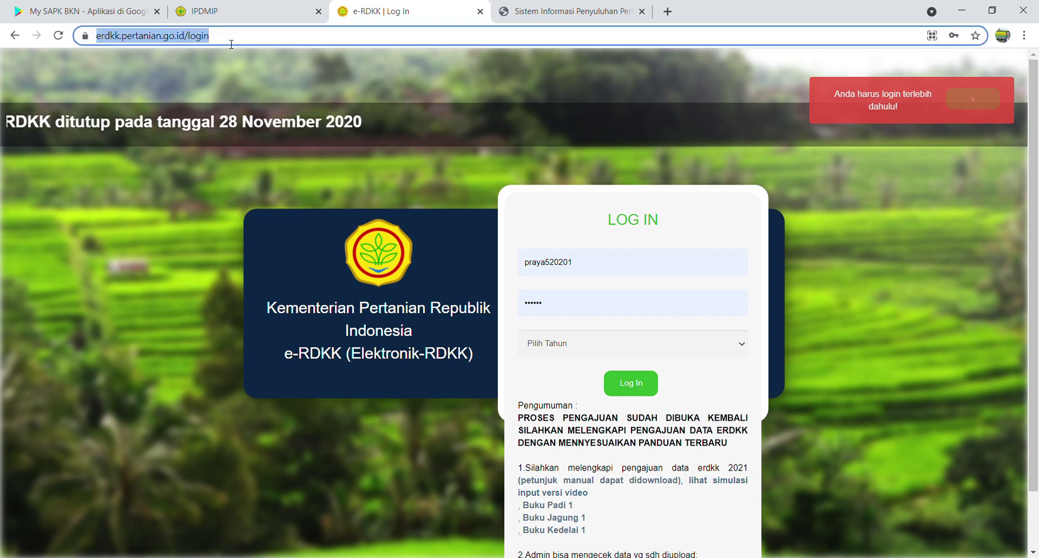
click(613, 263)
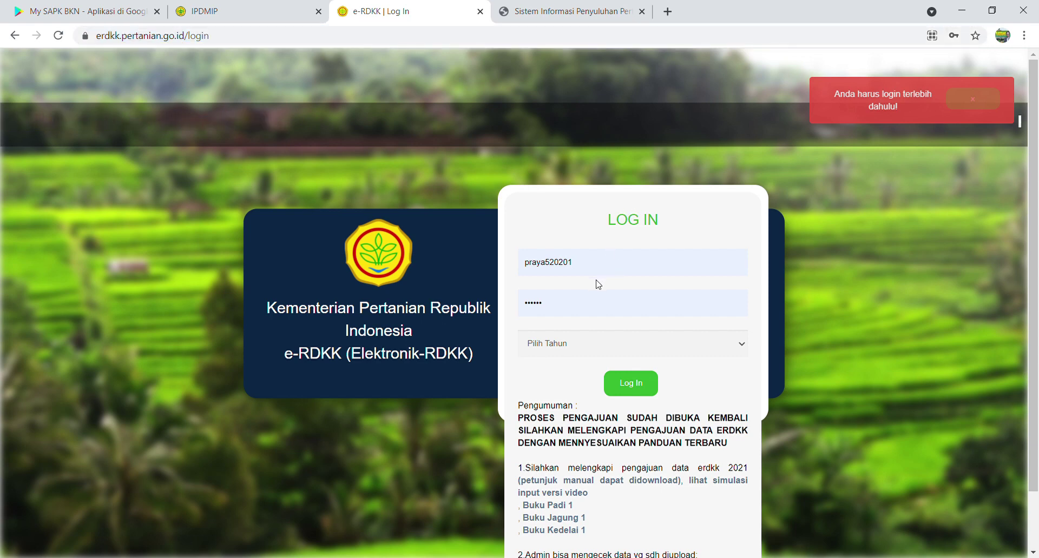
click(597, 315)
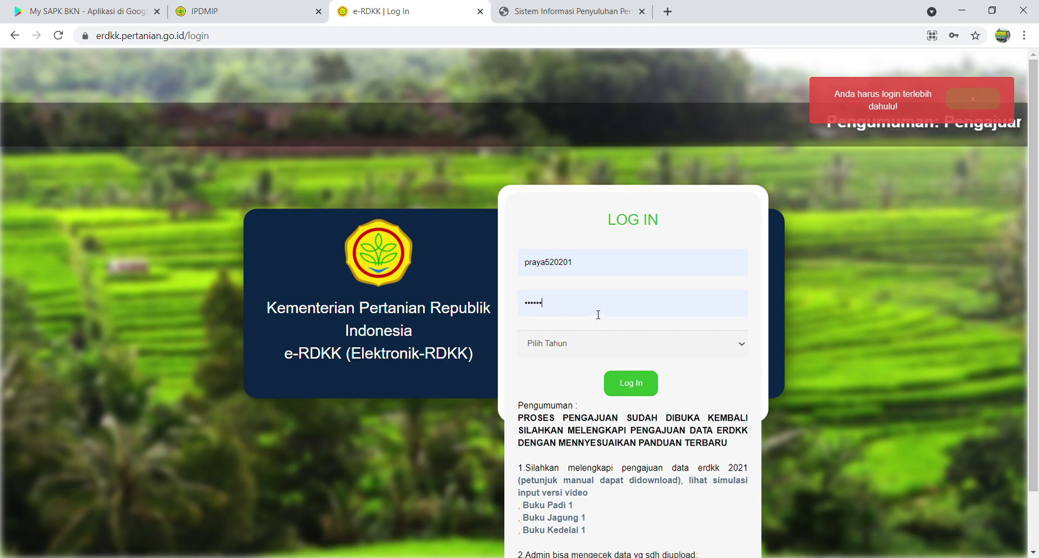
click(565, 402)
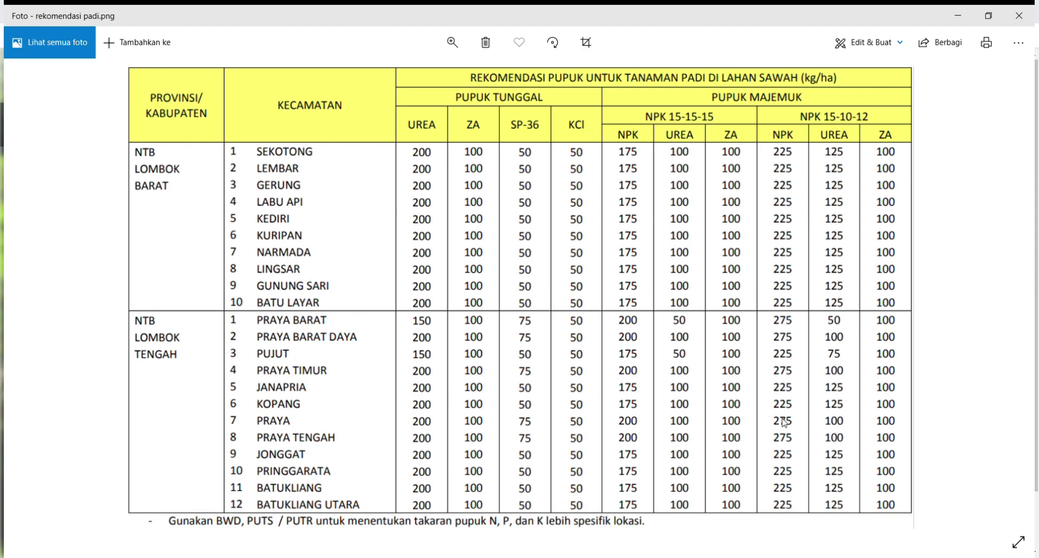
click(957, 16)
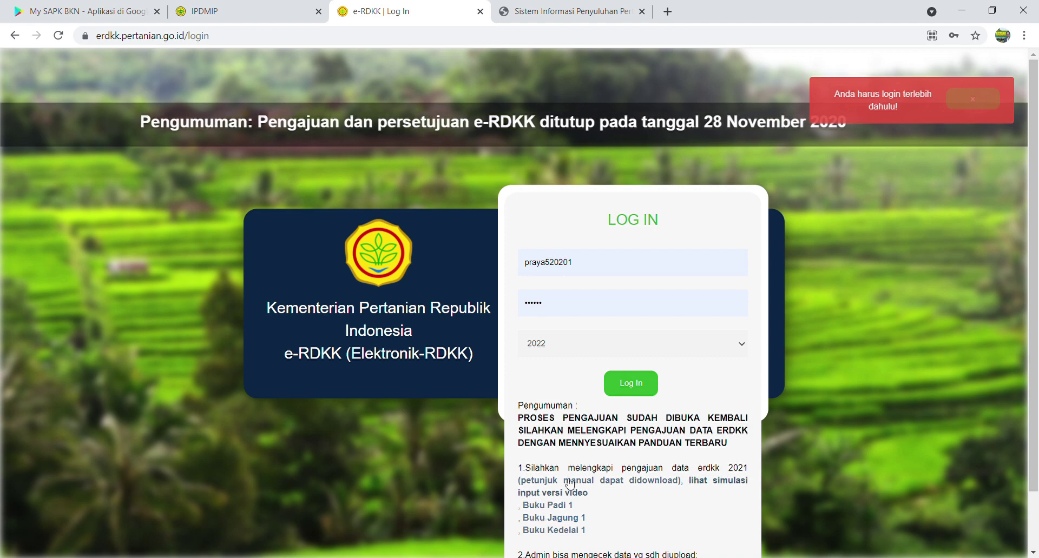
click(627, 382)
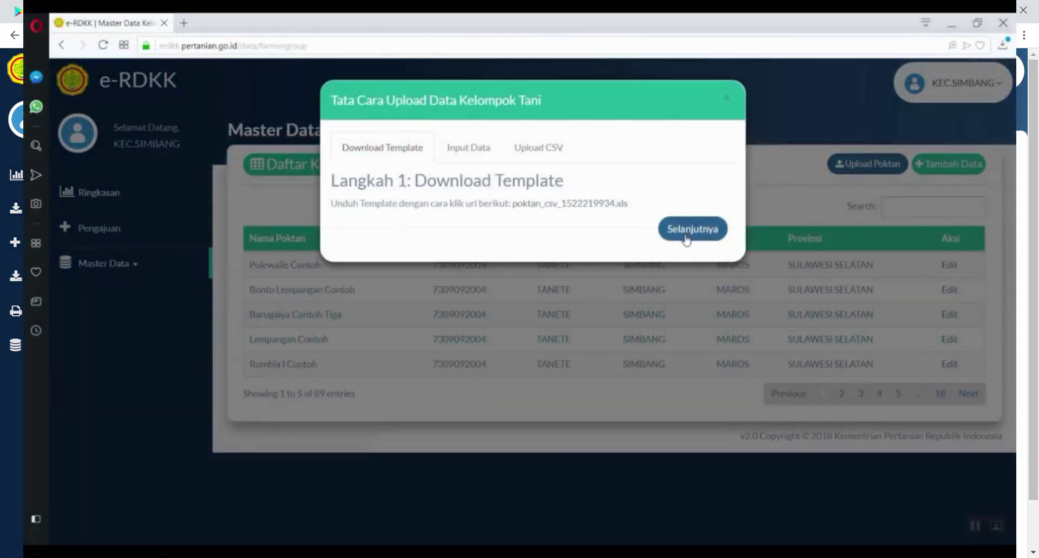
- Advance through the farmer group upload guide, upload DataPoktan_KecSimbang_DesaTanete_180119.csv and finish the guide
click(688, 229)
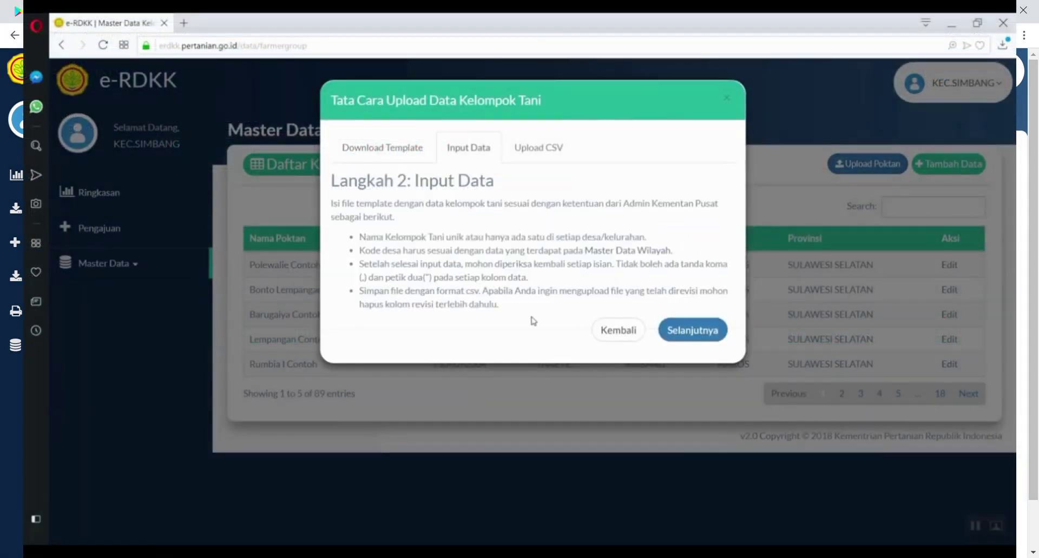
click(720, 335)
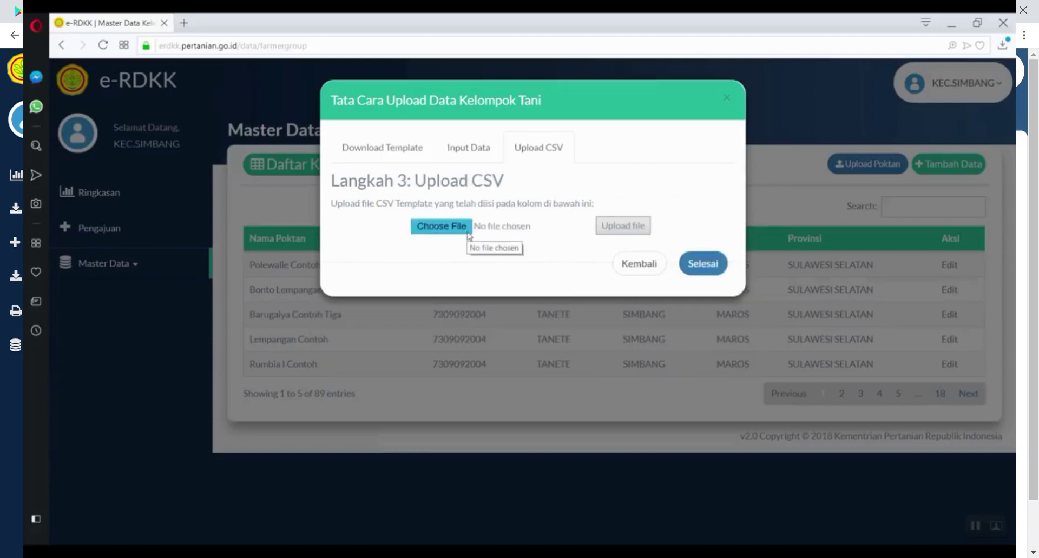
click(442, 226)
click(331, 119)
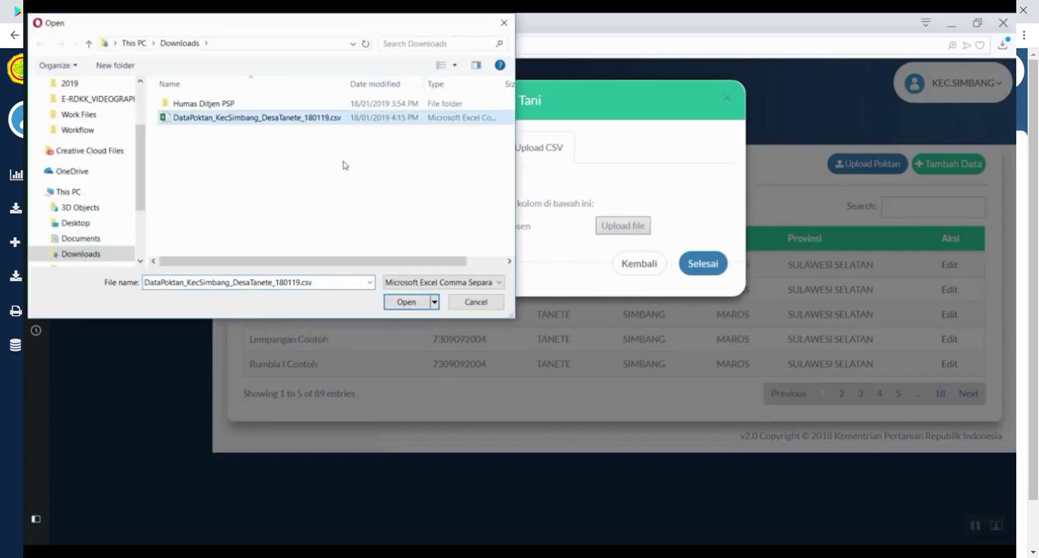
click(422, 306)
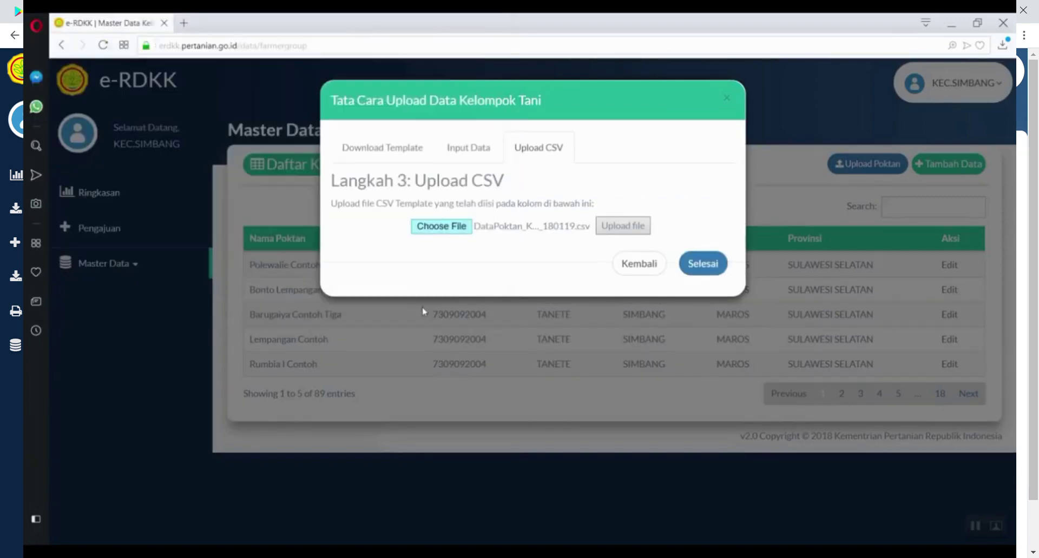
click(599, 235)
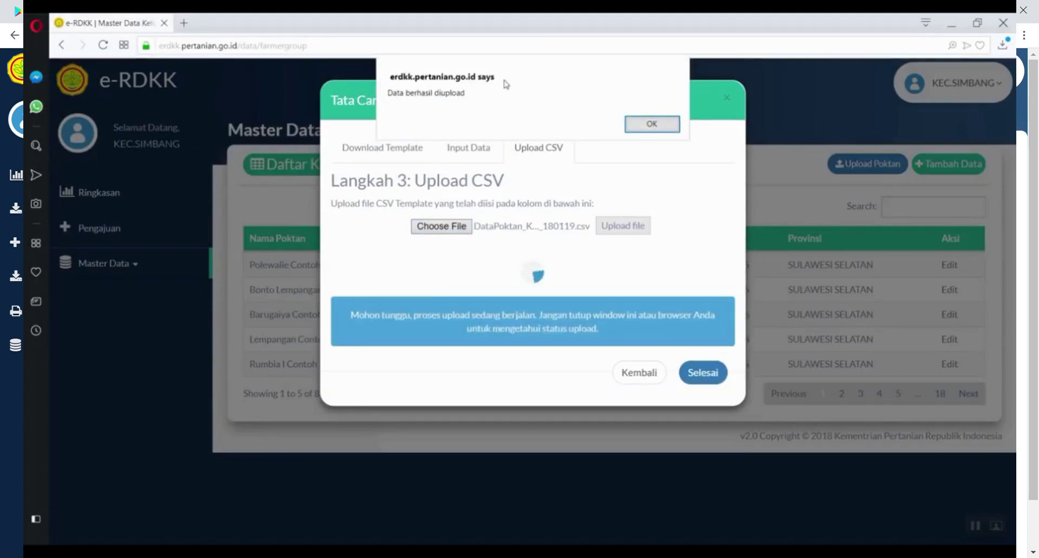
click(639, 126)
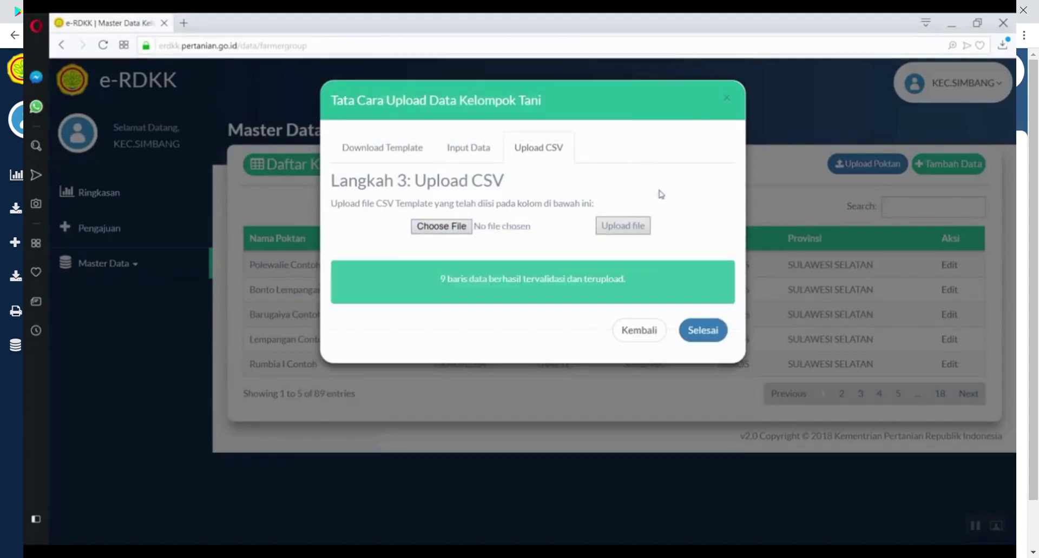
click(720, 336)
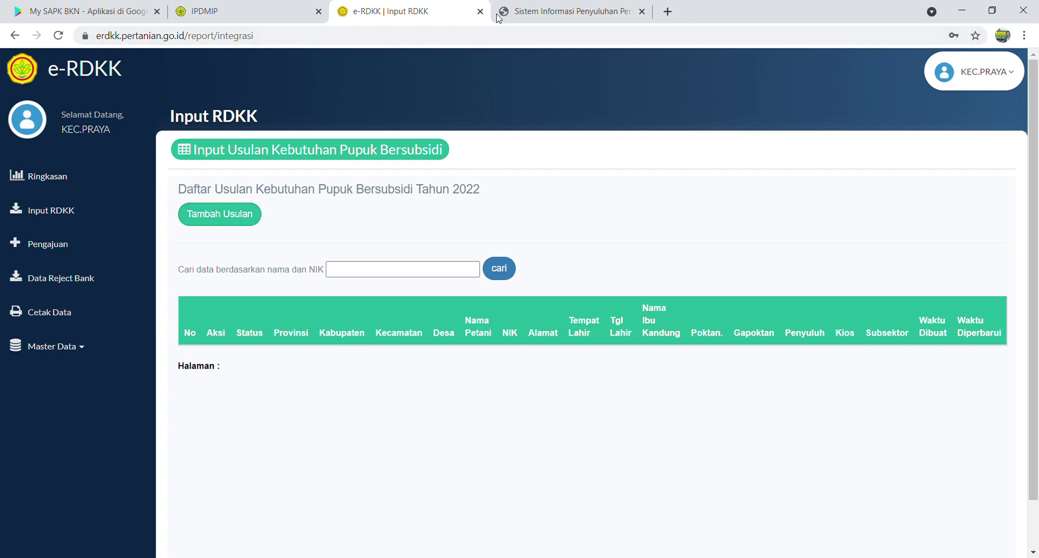
- Start a new proposal in e-RDKK and display the farmers of group PADE PACU I in village PANJISARI
click(524, 16)
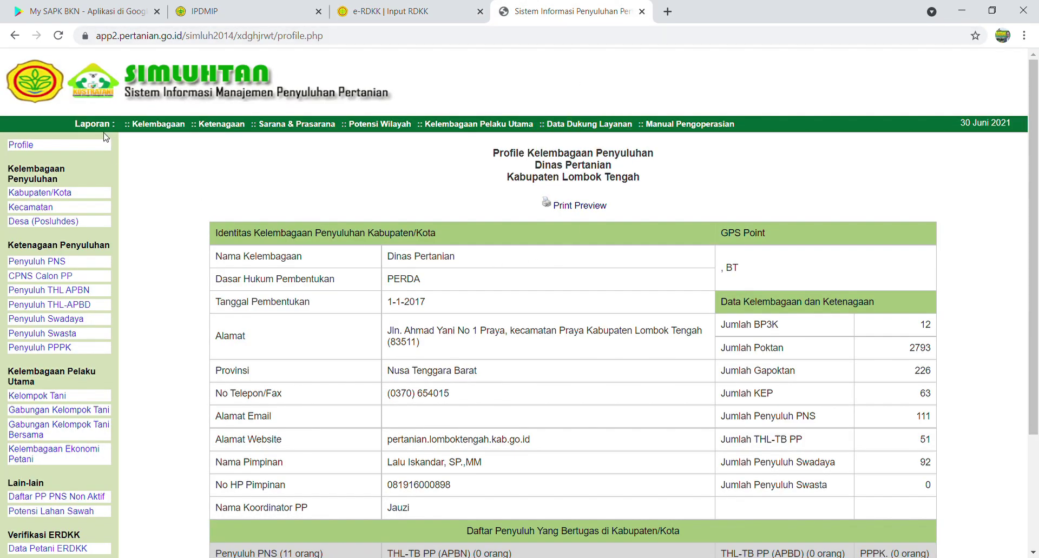
click(394, 16)
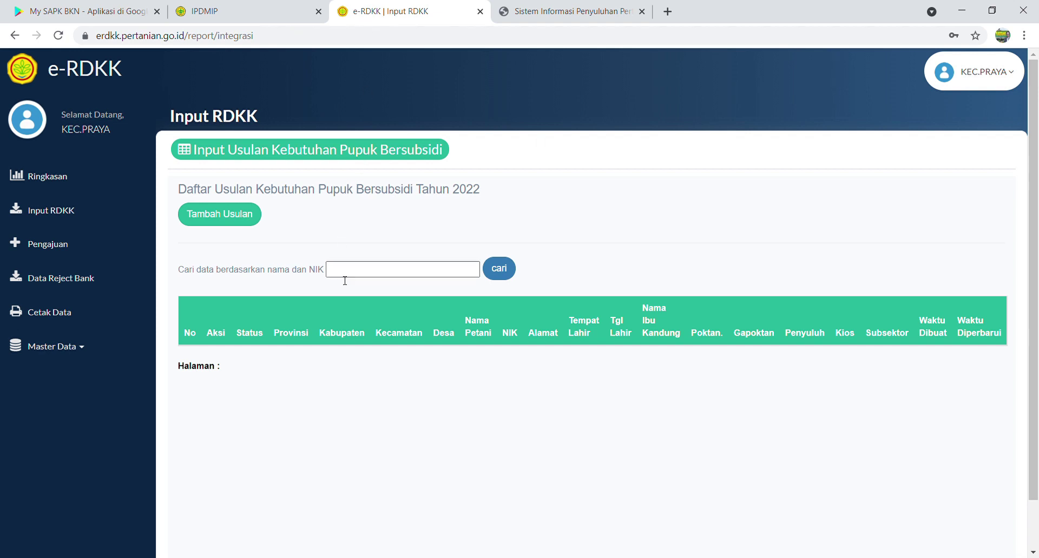
click(235, 223)
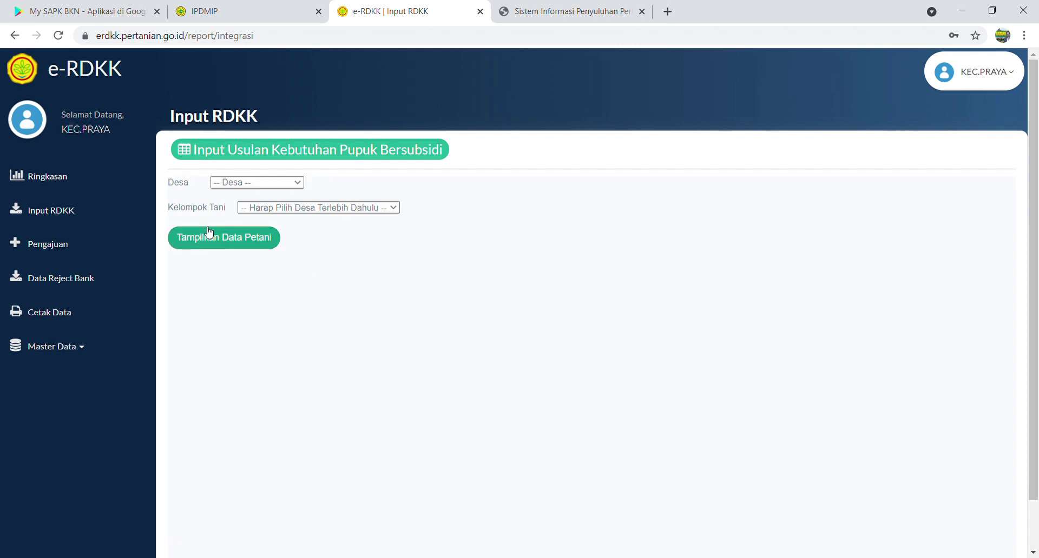
click(234, 184)
click(236, 205)
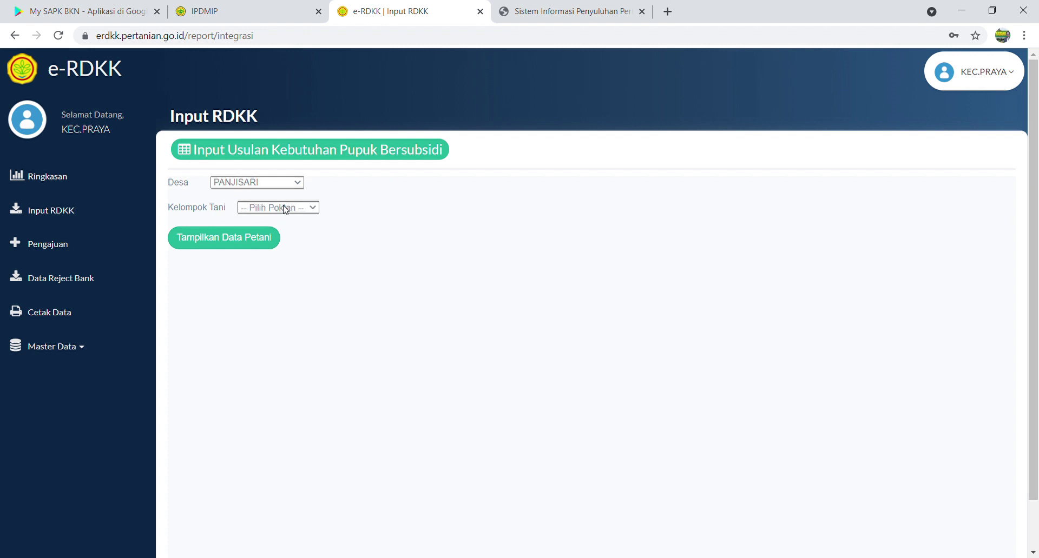
click(289, 231)
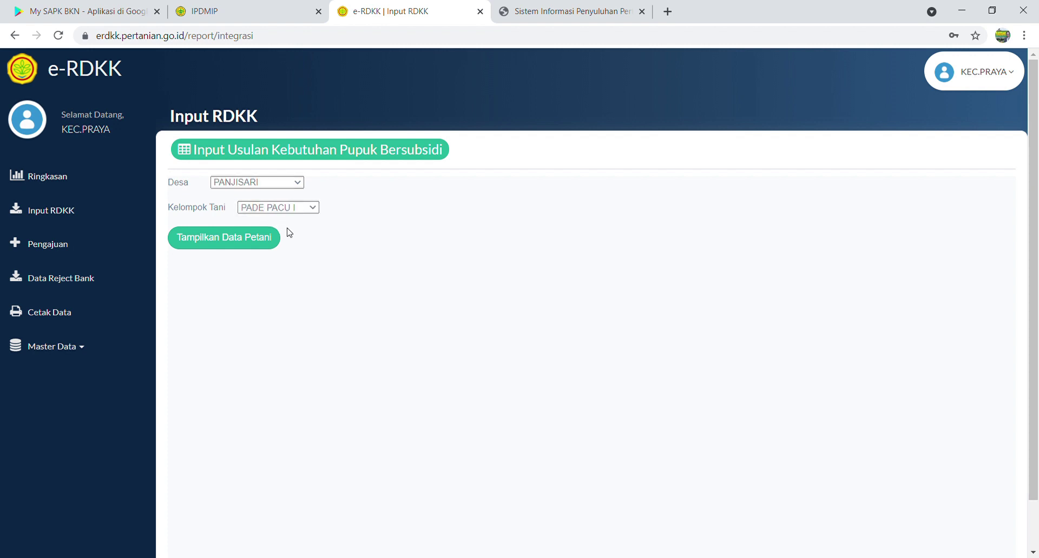
click(266, 246)
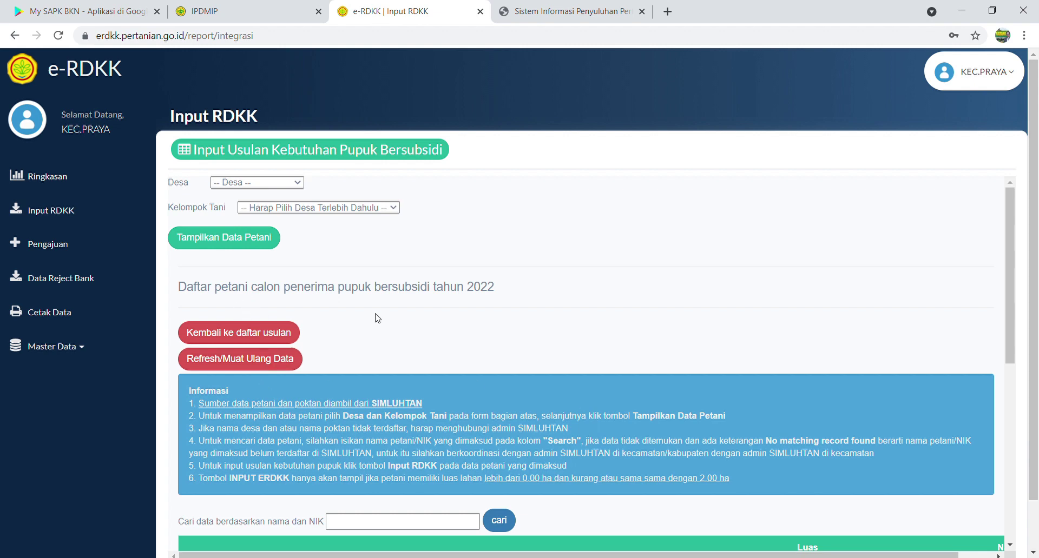
- Review the group's farmer list, preview the first farmer's ERDKK input form and return to the list
scroll(377, 317, down, 6)
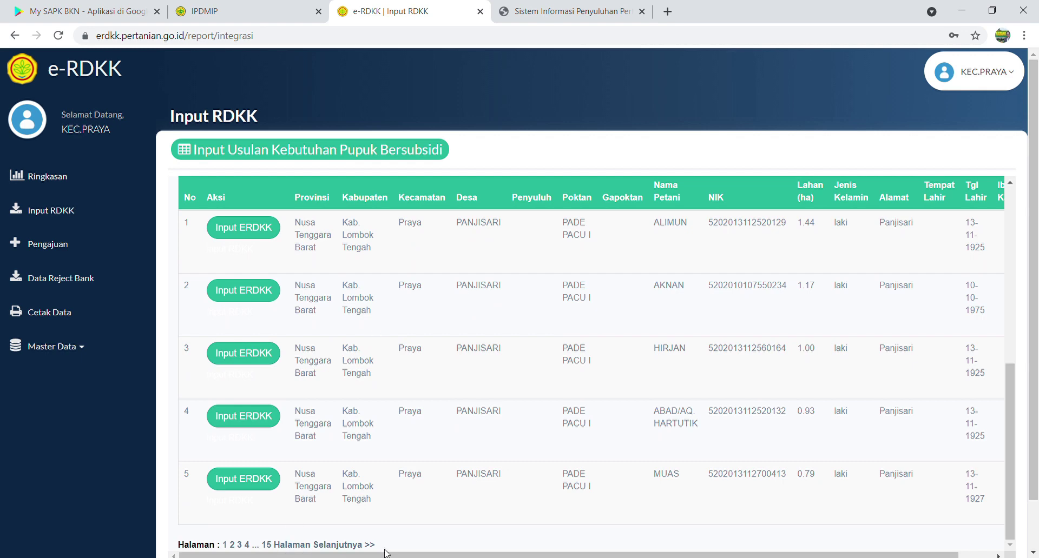
scroll(444, 485, up, 3)
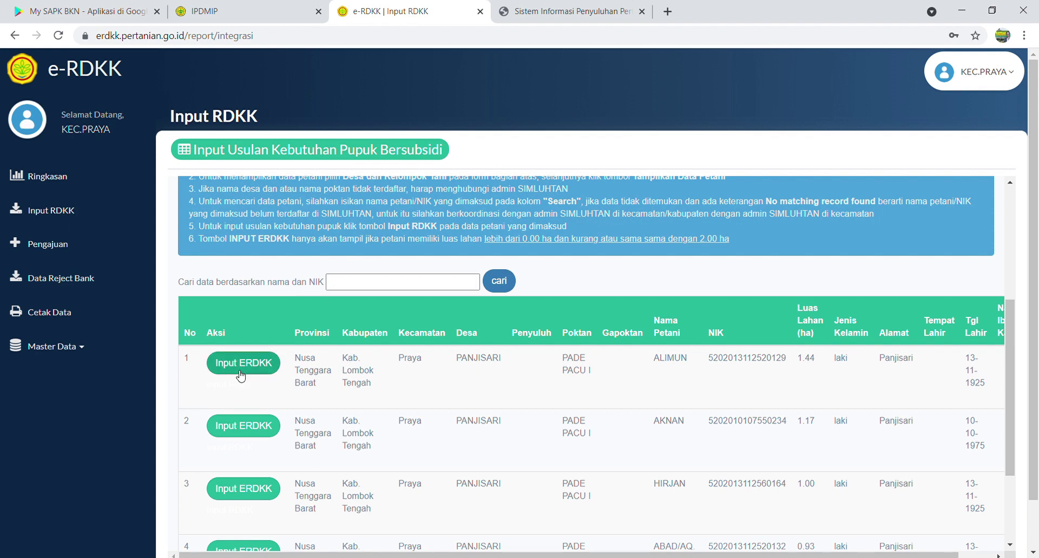
scroll(268, 322, up, 1)
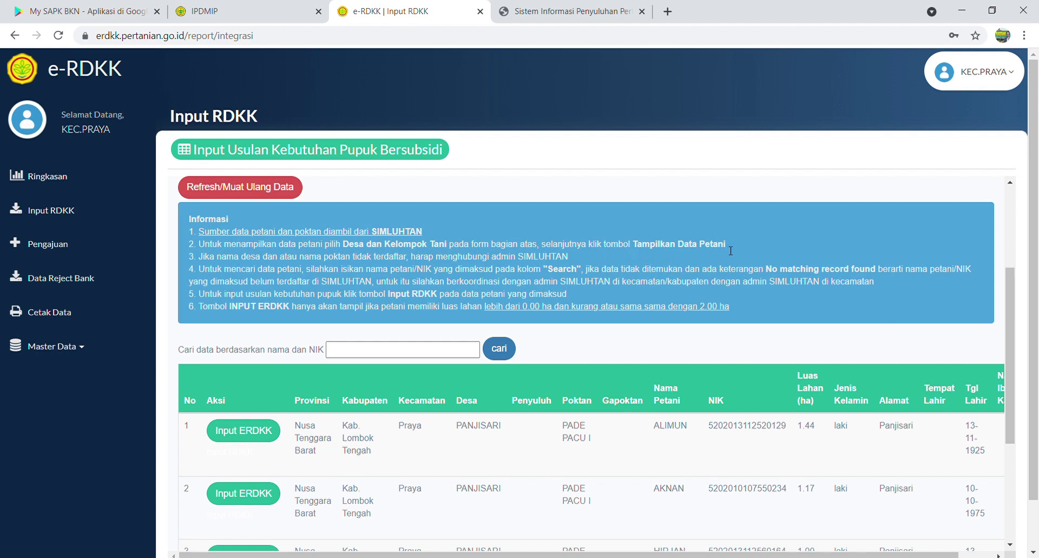
click(251, 436)
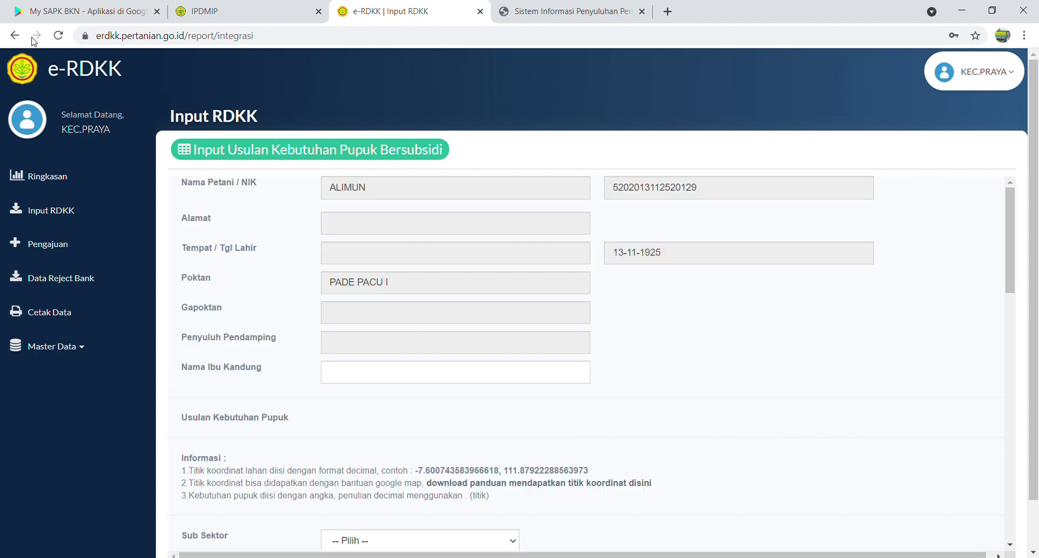
click(14, 38)
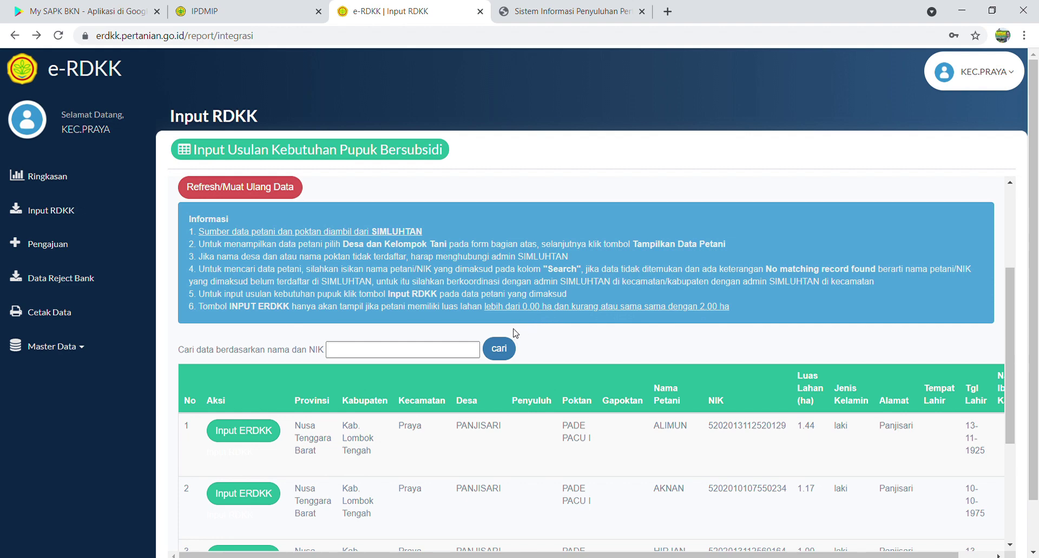
- Open the ERDKK input form for the first farmer in the PADE PACU I list
scroll(497, 312, down, 3)
click(223, 304)
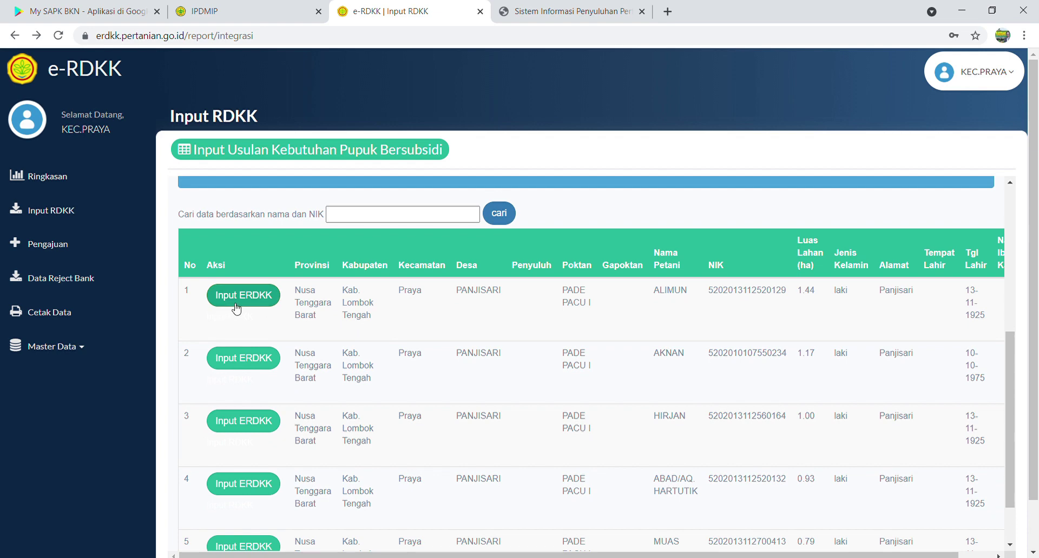
click(237, 307)
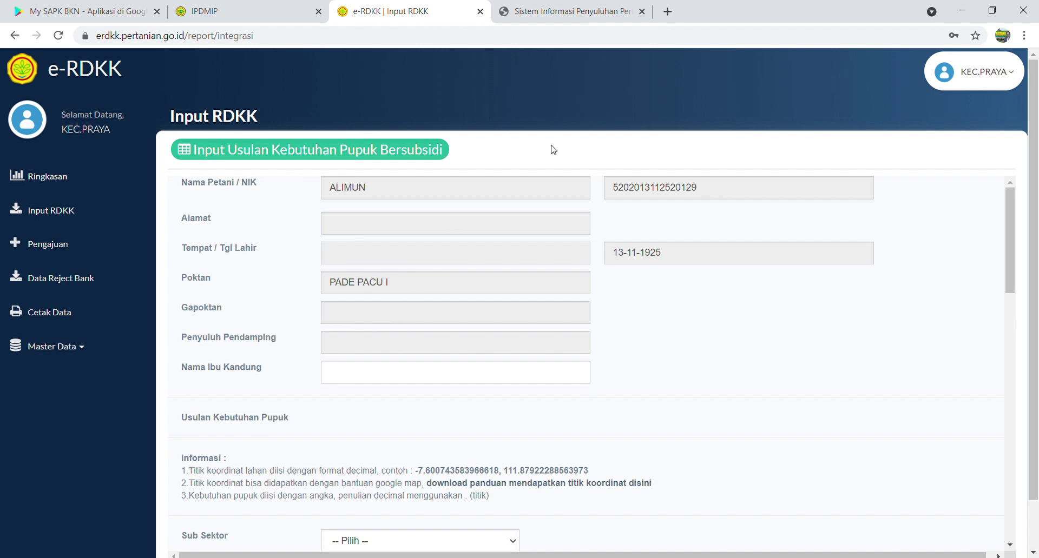
- Open the Kelompok Tani list in SIMLUHTAN and return to the farmer's e-RDKK form
click(563, 11)
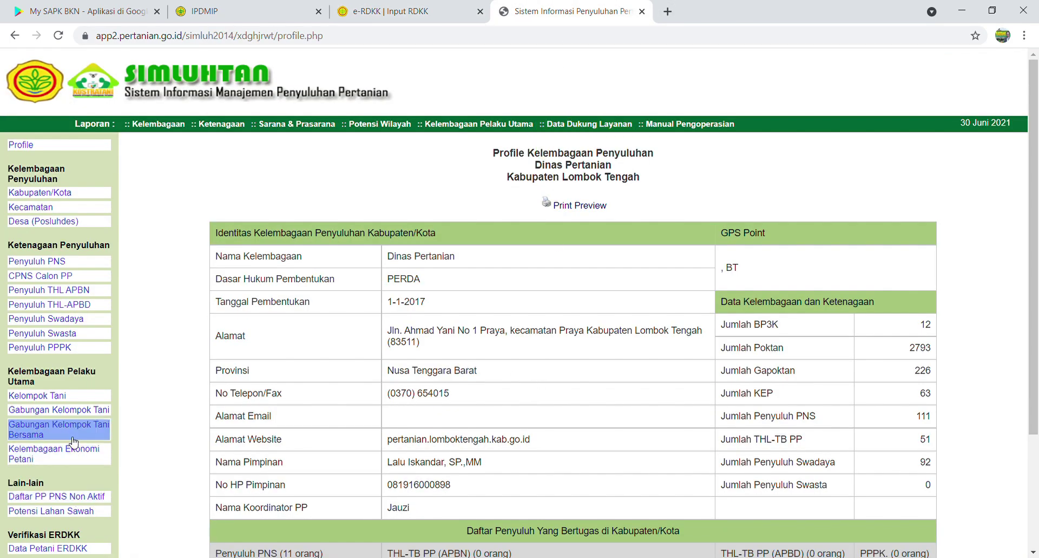
click(55, 398)
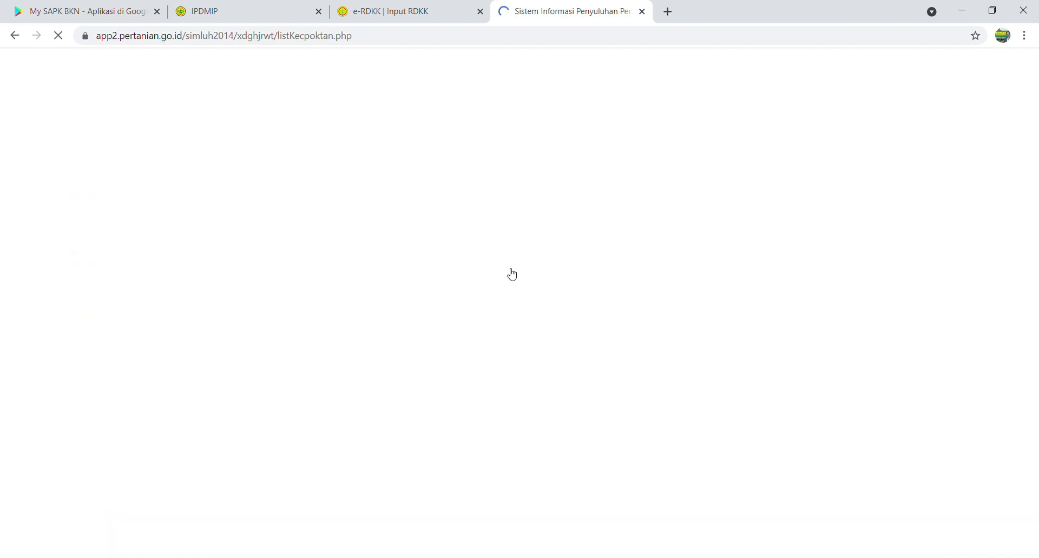
click(378, 8)
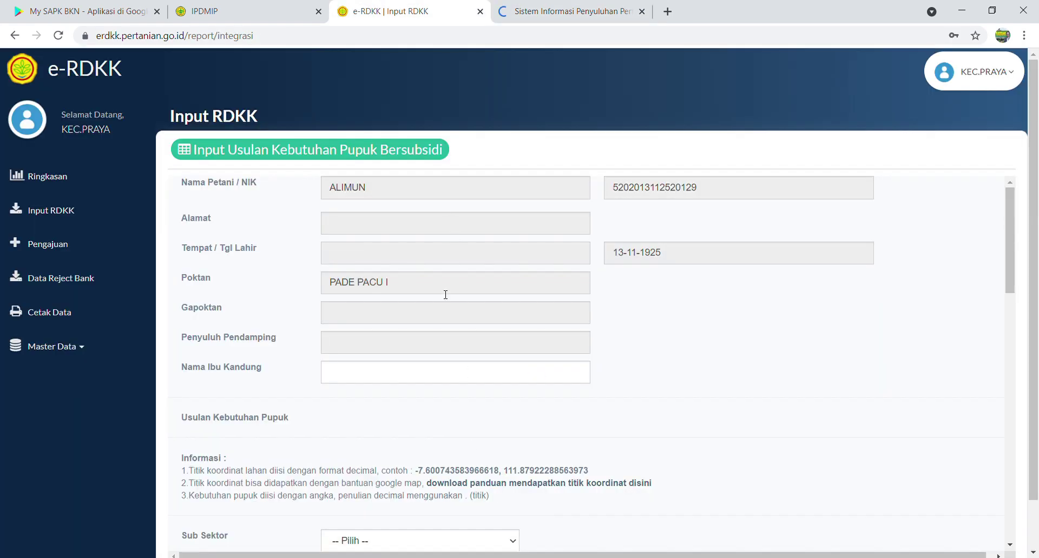
- Examine the mother's name and fertilizer proposal fields in the e-RDKK form, and check the SIMLUHTAN Kelompok Tani page
click(408, 374)
scroll(527, 378, down, 4)
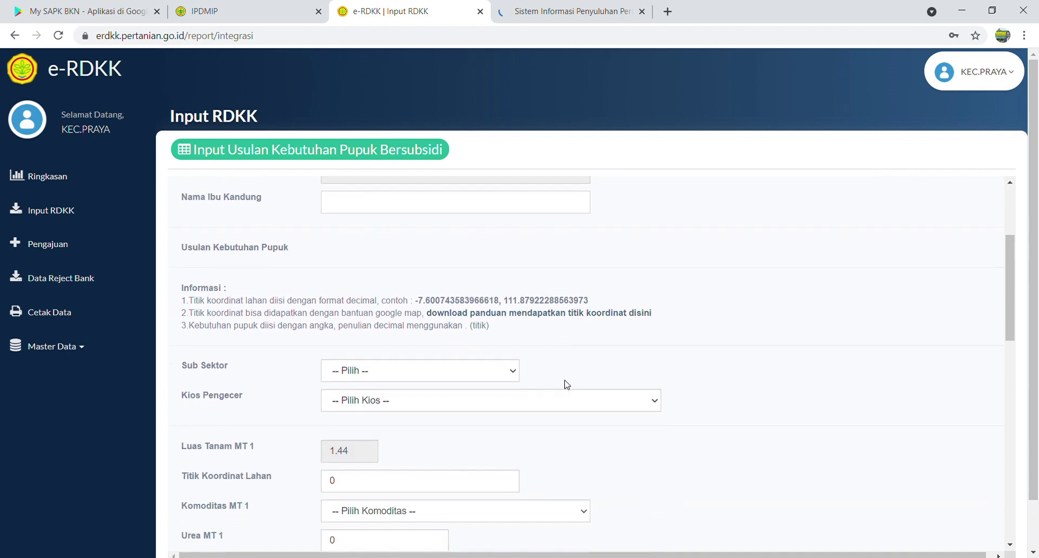
click(535, 12)
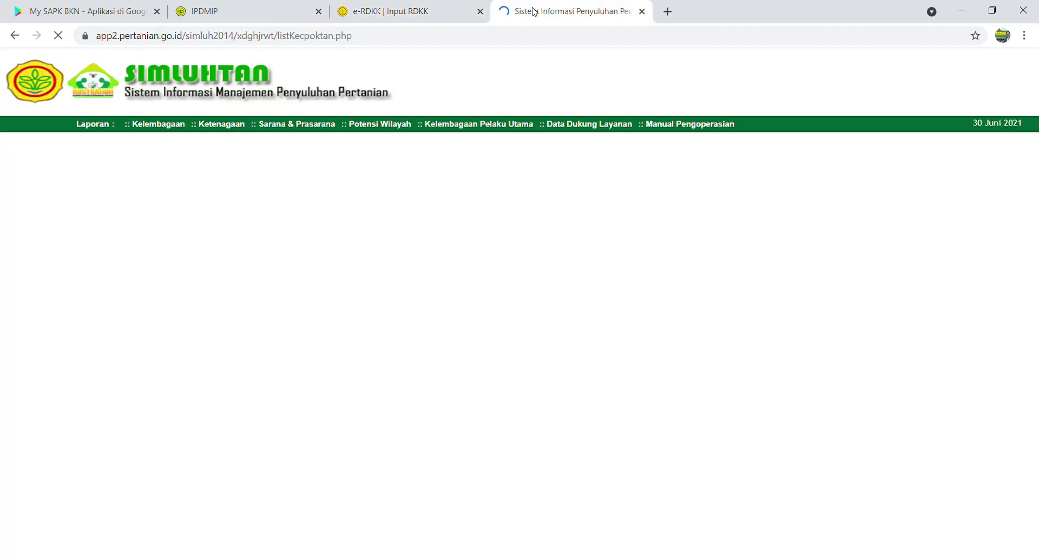
mouse_move(493, 135)
click(406, 10)
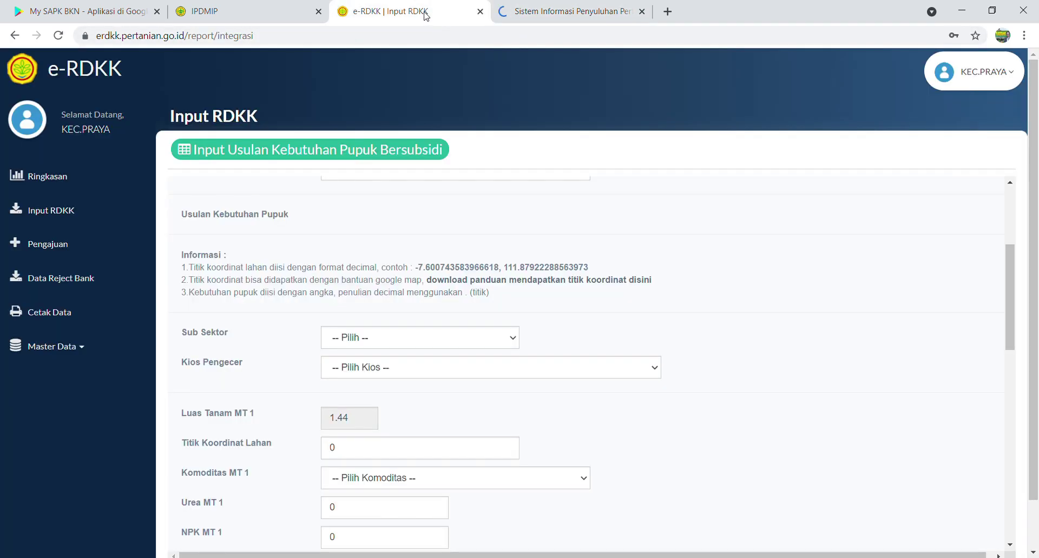
- Examine the fertilizer proposal and MT 1 fields in the farmer's form, and open the guide for obtaining land coordinates before returning to the form
scroll(403, 406, down, 1)
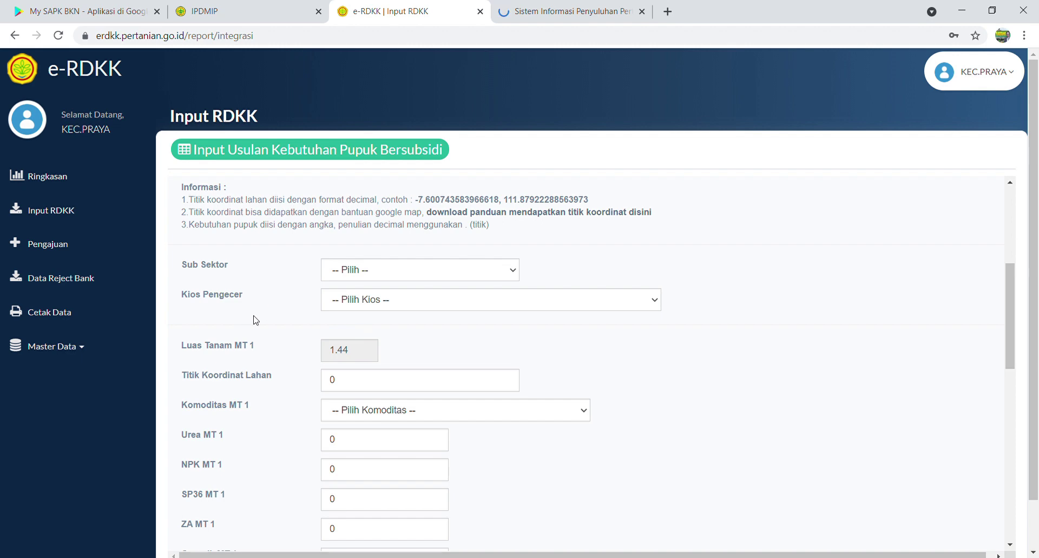
scroll(251, 320, up, 2)
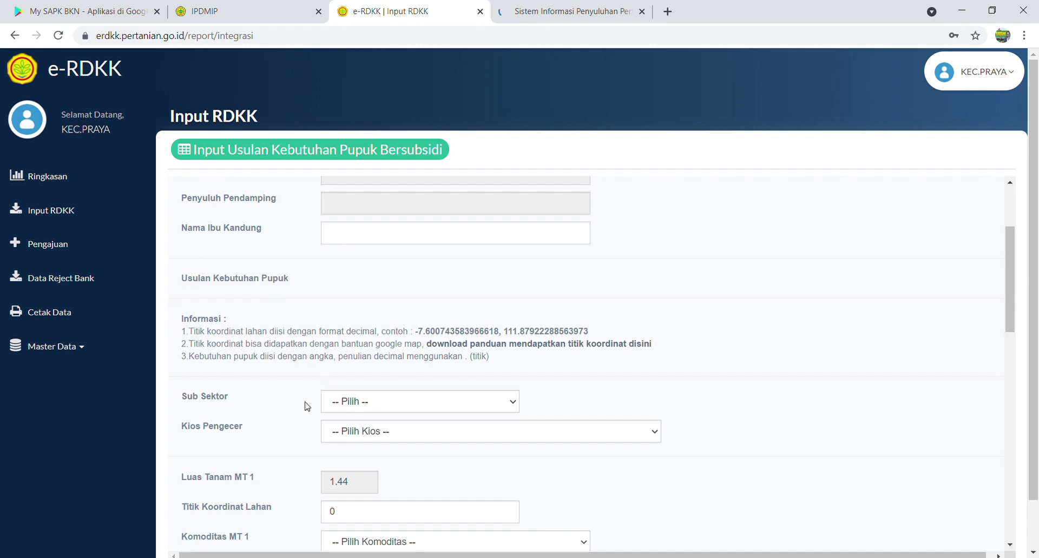
scroll(305, 408, down, 1)
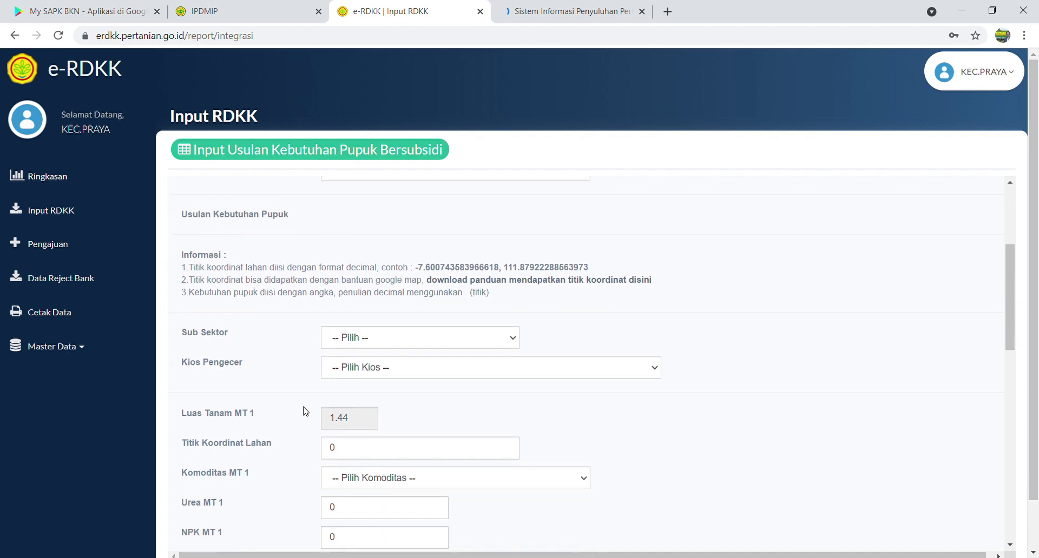
click(391, 447)
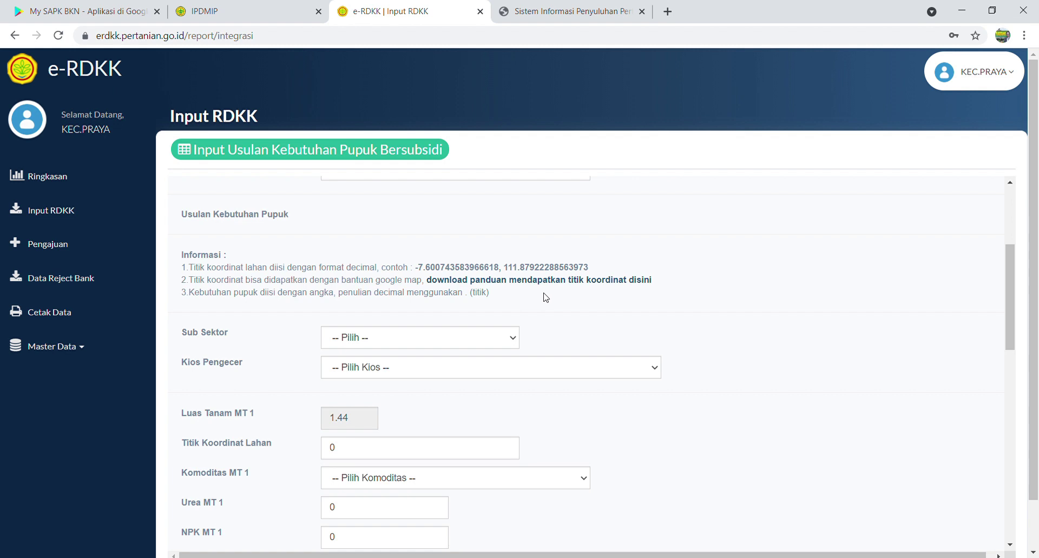
click(599, 18)
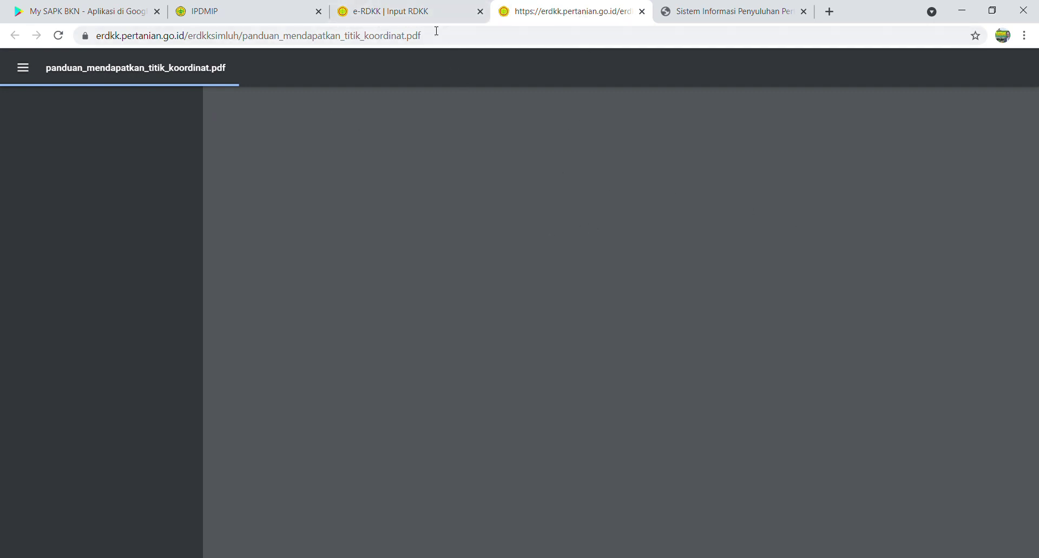
click(424, 12)
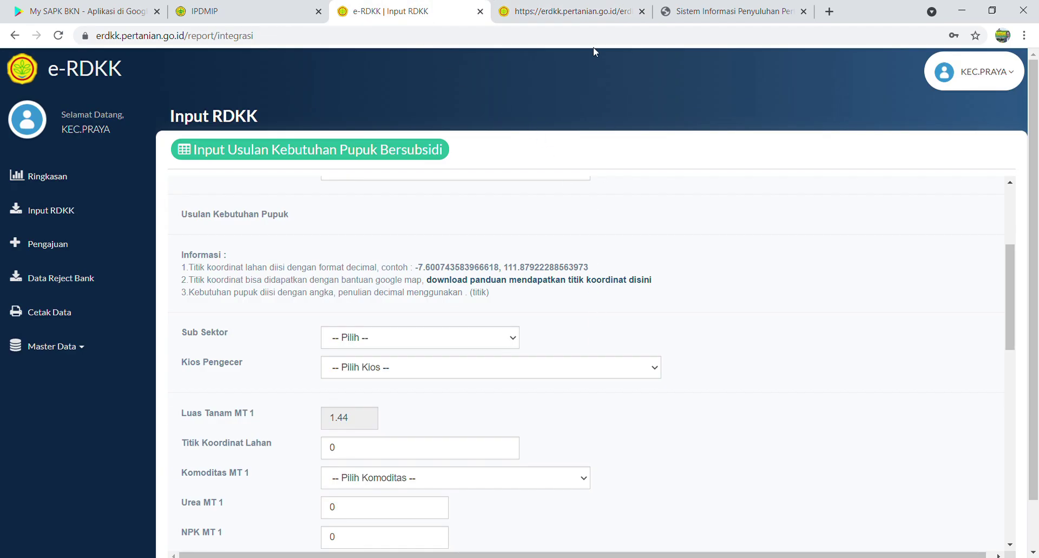
scroll(563, 352, down, 3)
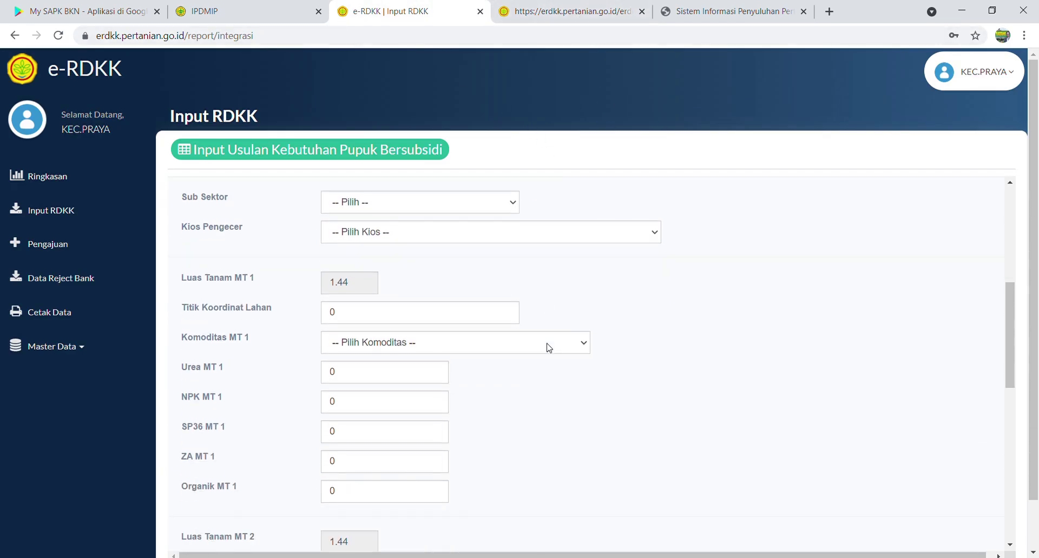
scroll(538, 325, up, 3)
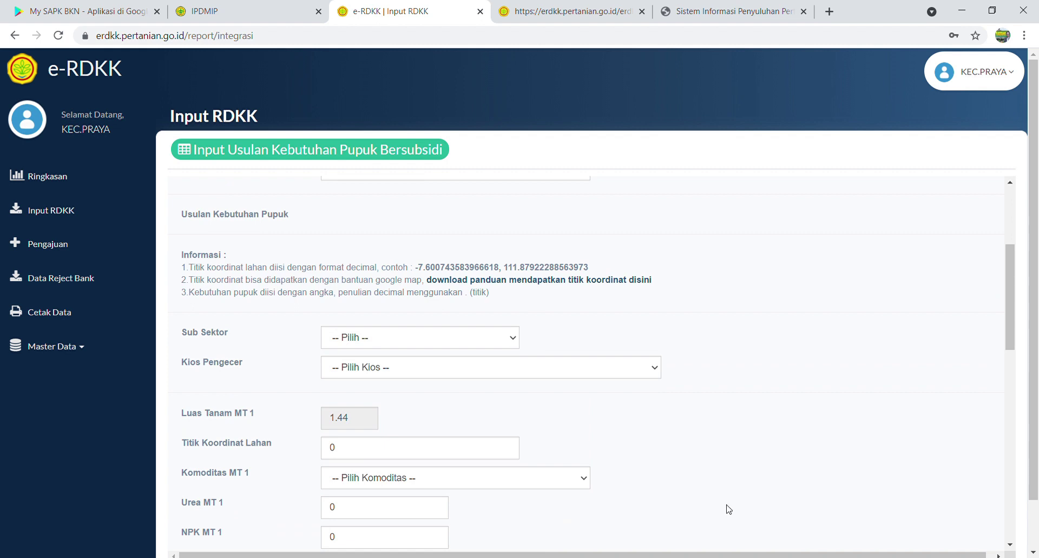
scroll(358, 468, down, 3)
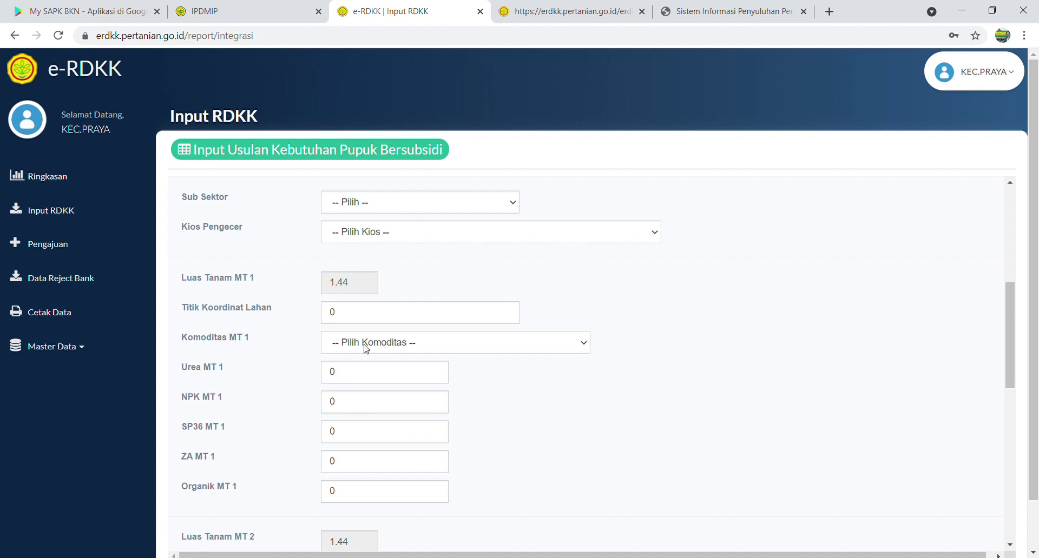
- Reload the Input RDKK page, start adding a new proposal, and skim the land coordinate guide PDF
click(58, 36)
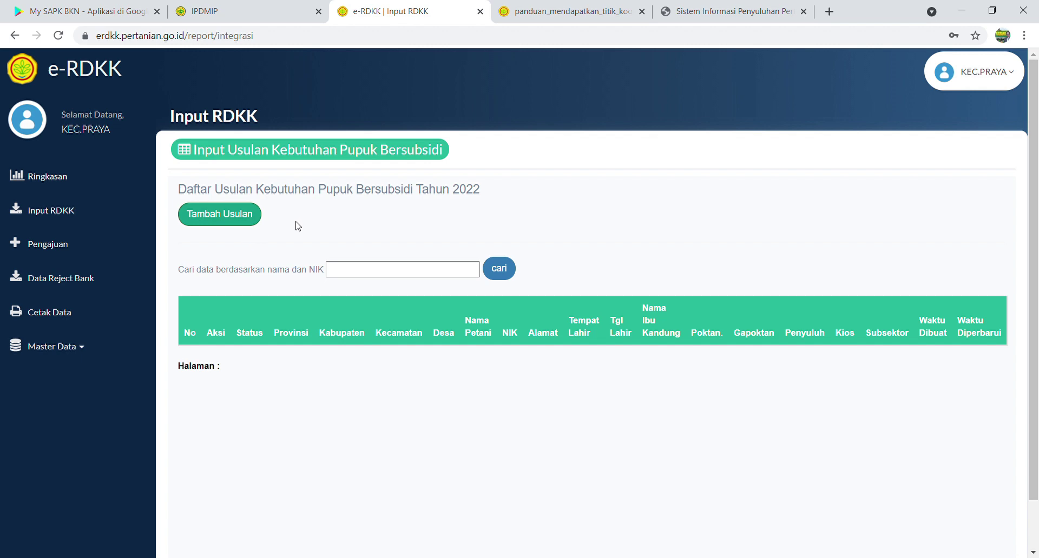
click(557, 14)
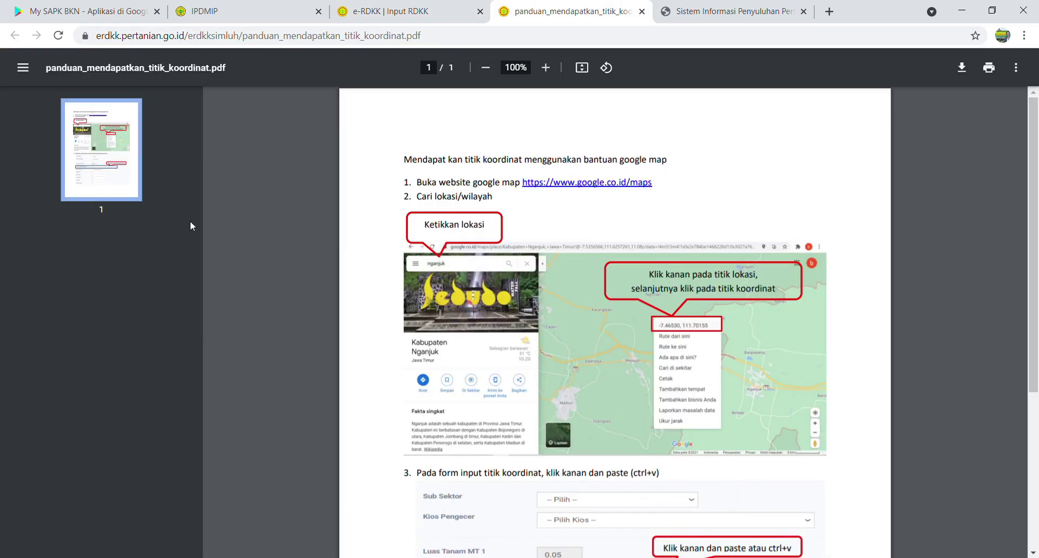
scroll(611, 409, down, 2)
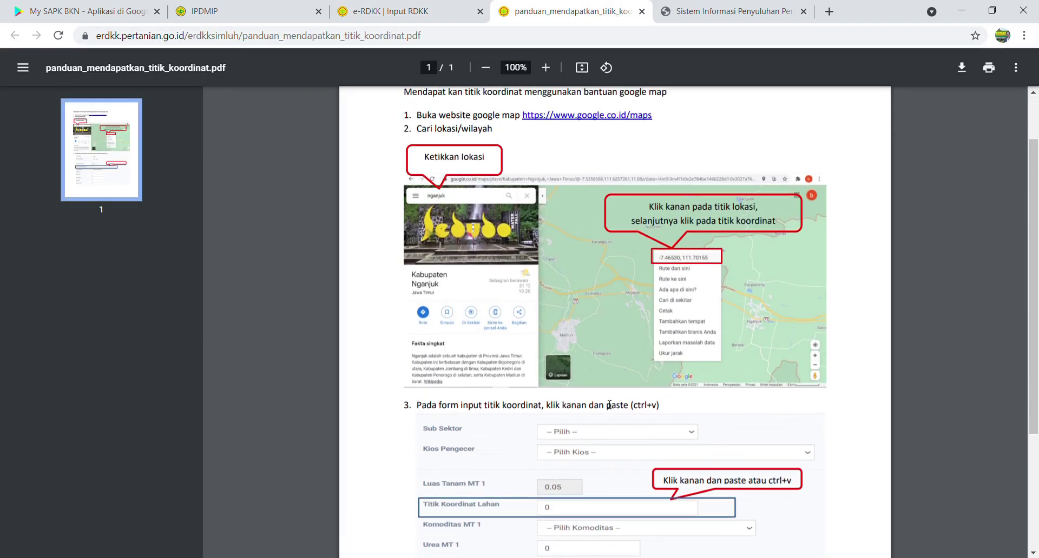
scroll(609, 404, up, 2)
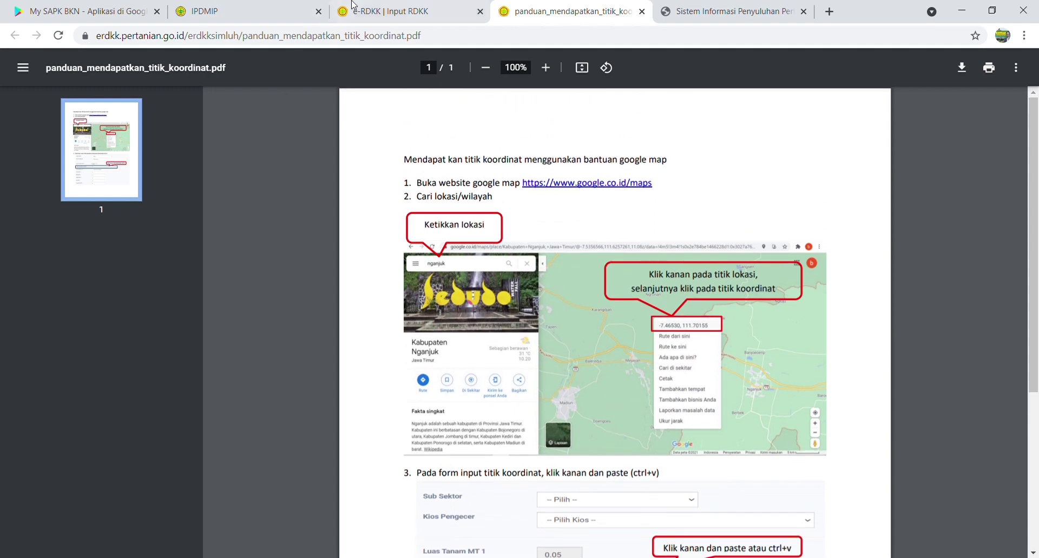
- Display the farmer data in e-RDKK for village PANJISARI and farmer group PADE PACU I
click(377, 12)
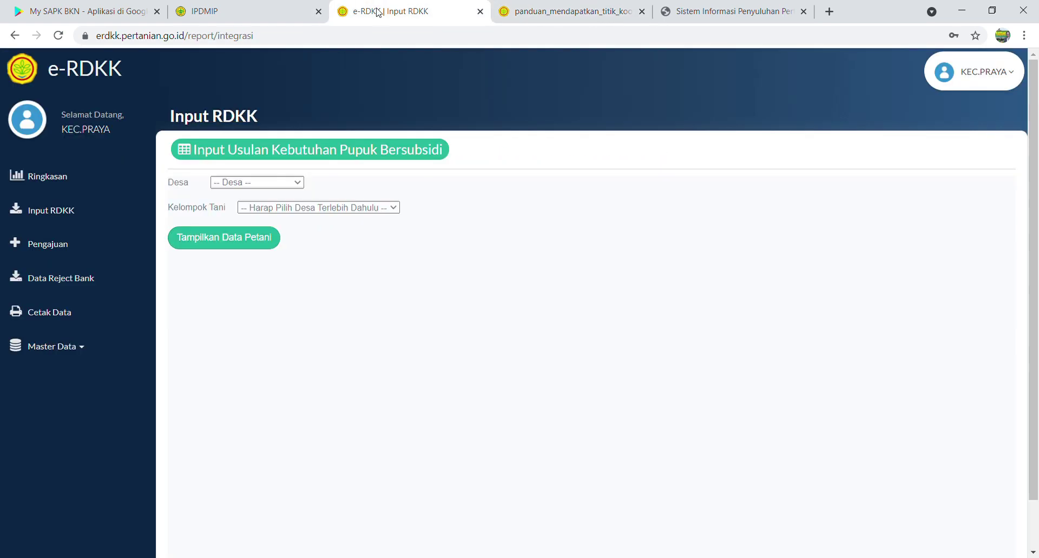
click(282, 183)
click(268, 208)
double_click(381, 210)
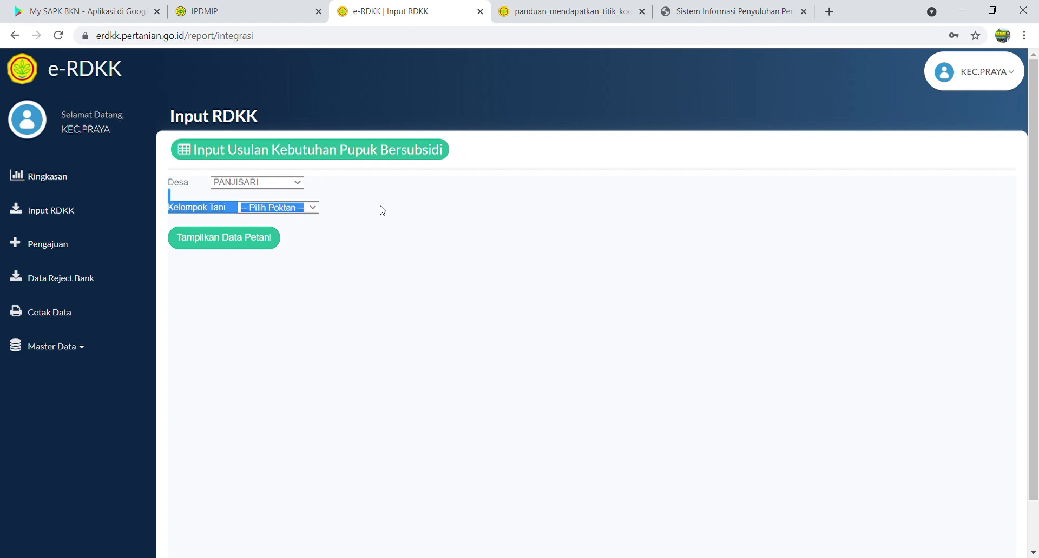
click(312, 209)
click(300, 228)
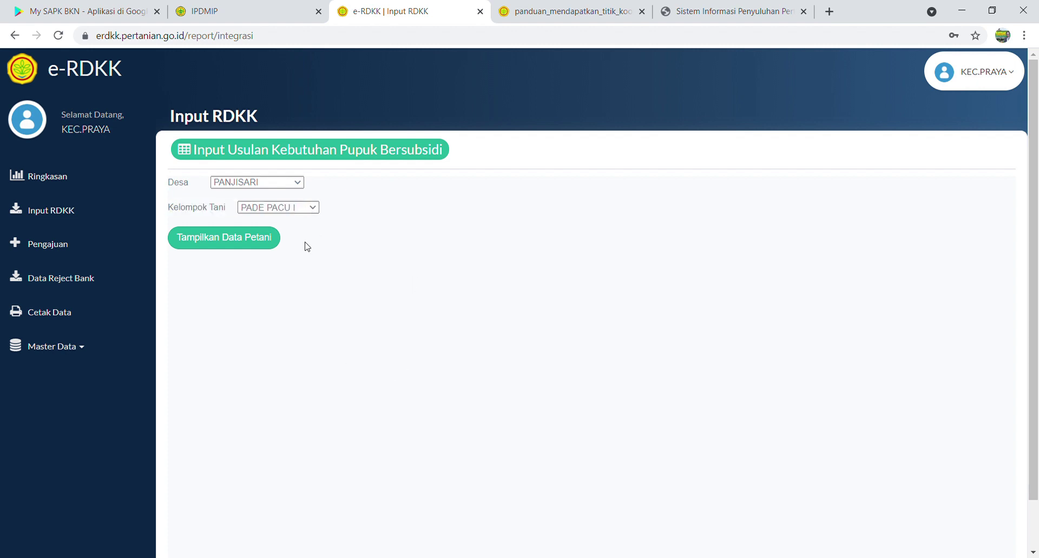
click(245, 247)
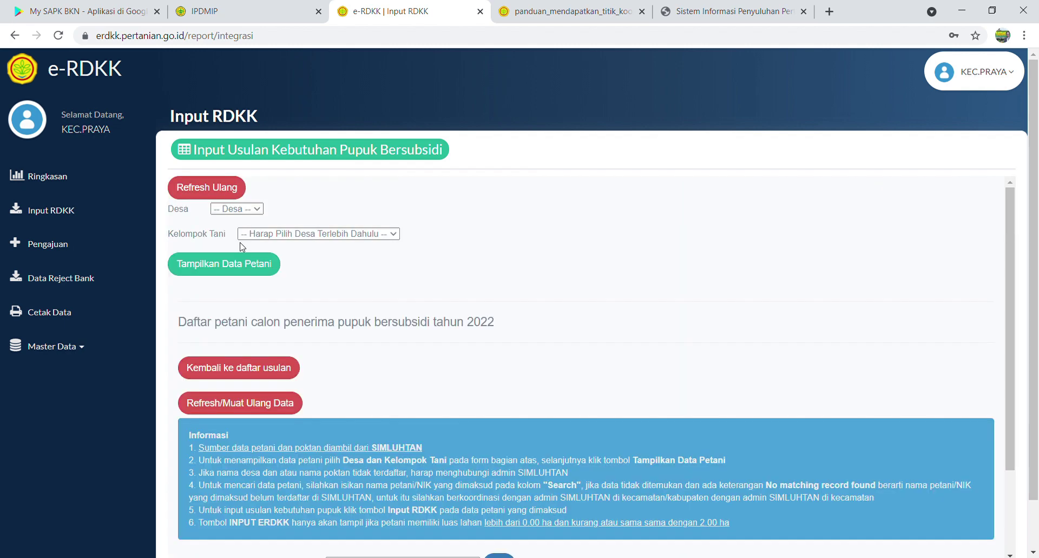
- Open the ERDKK input form for the first farmer in the displayed farmer list
scroll(320, 299, down, 3)
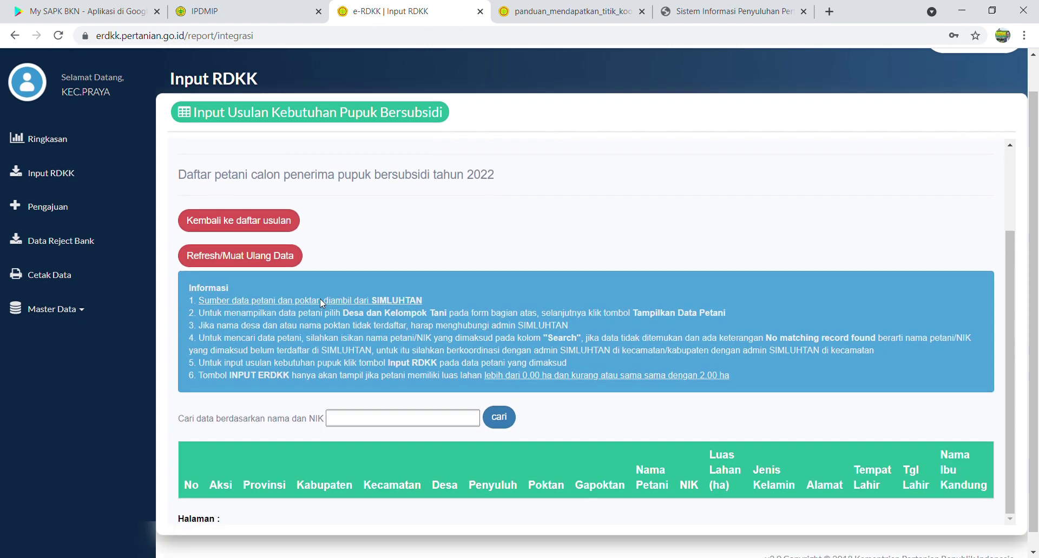
scroll(320, 301, up, 2)
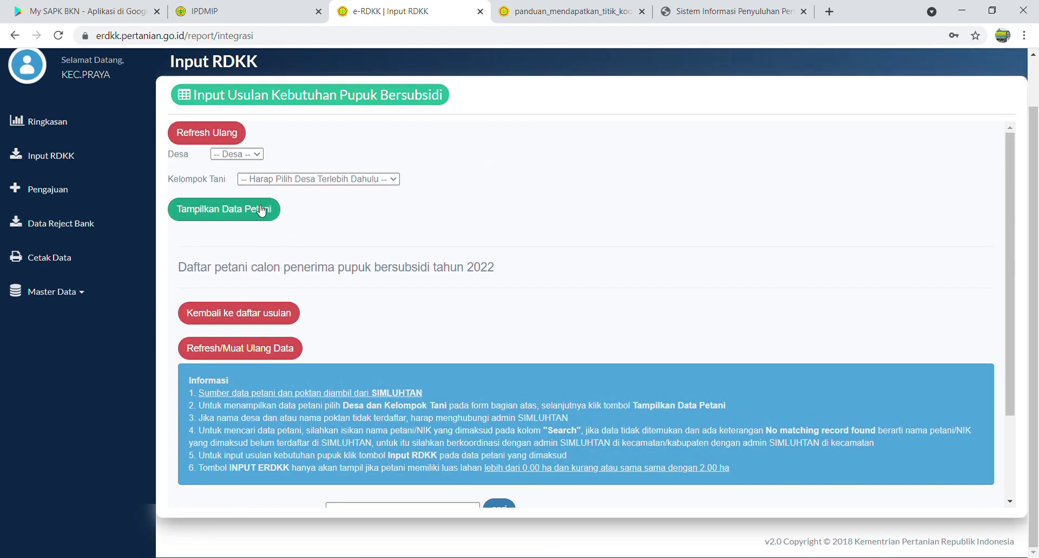
click(223, 142)
scroll(309, 279, down, 5)
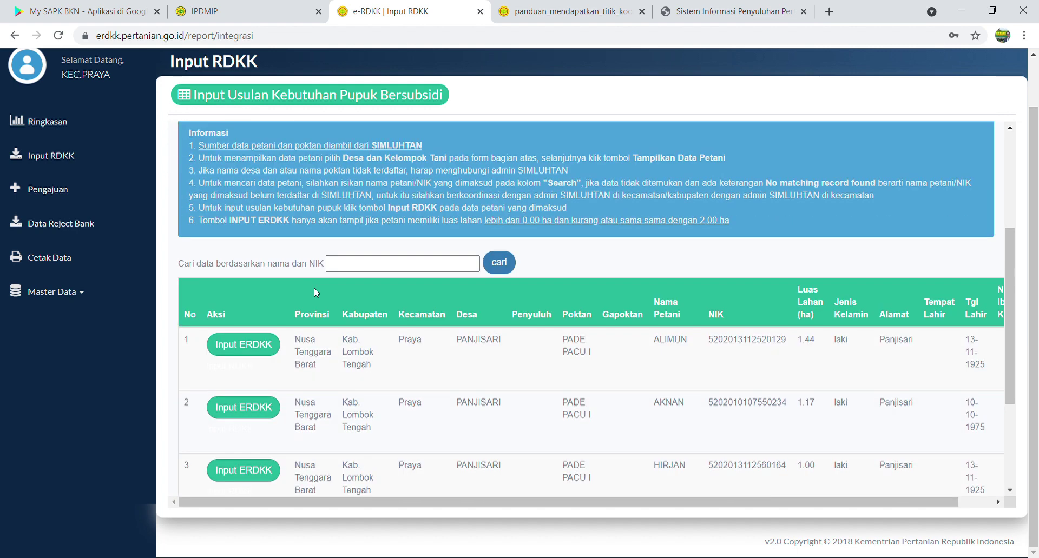
scroll(314, 292, down, 3)
scroll(318, 298, up, 1)
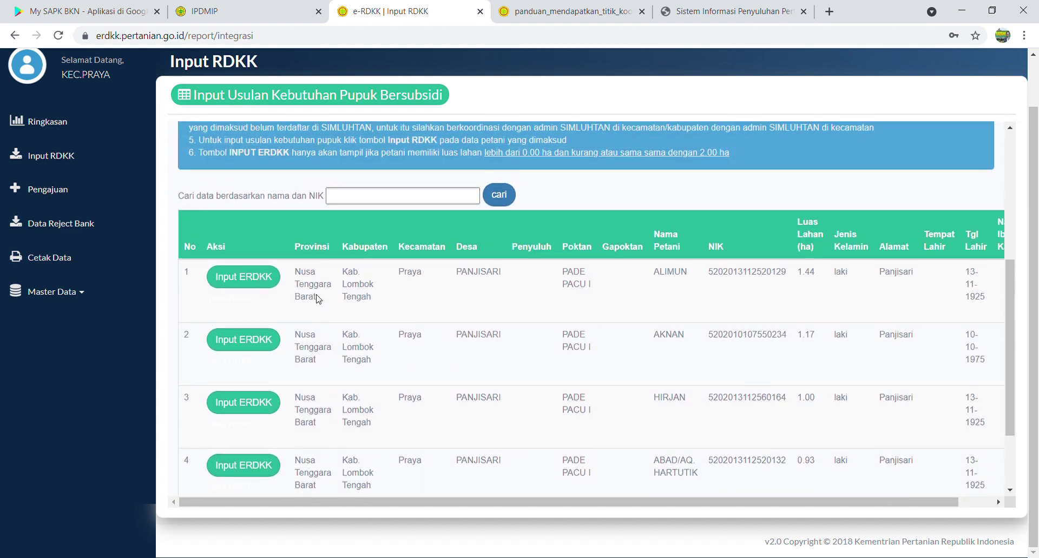
click(262, 286)
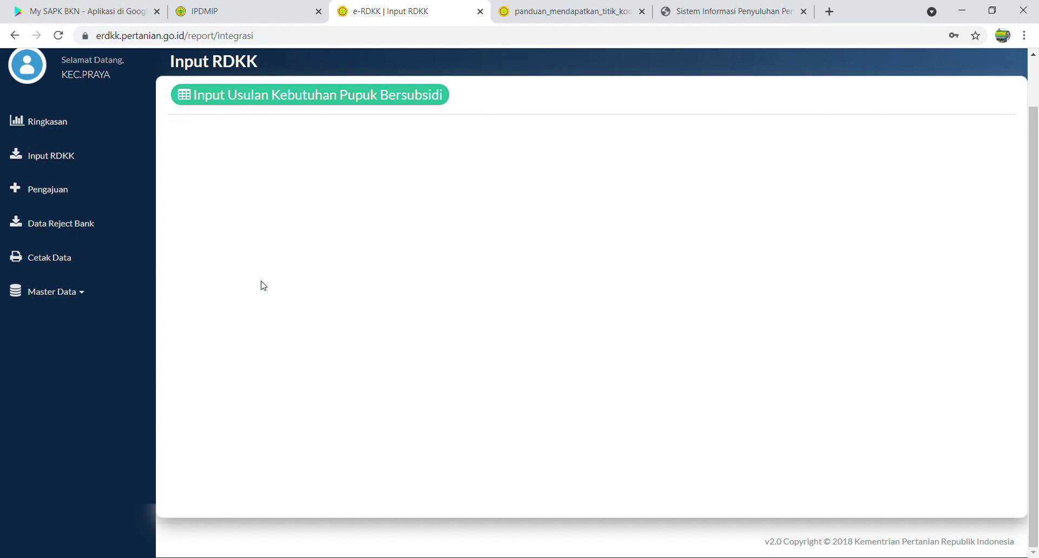
- Read the PDF guide on copying location coordinates from Google Maps into the Titik Koordinat Lahan field
click(604, 18)
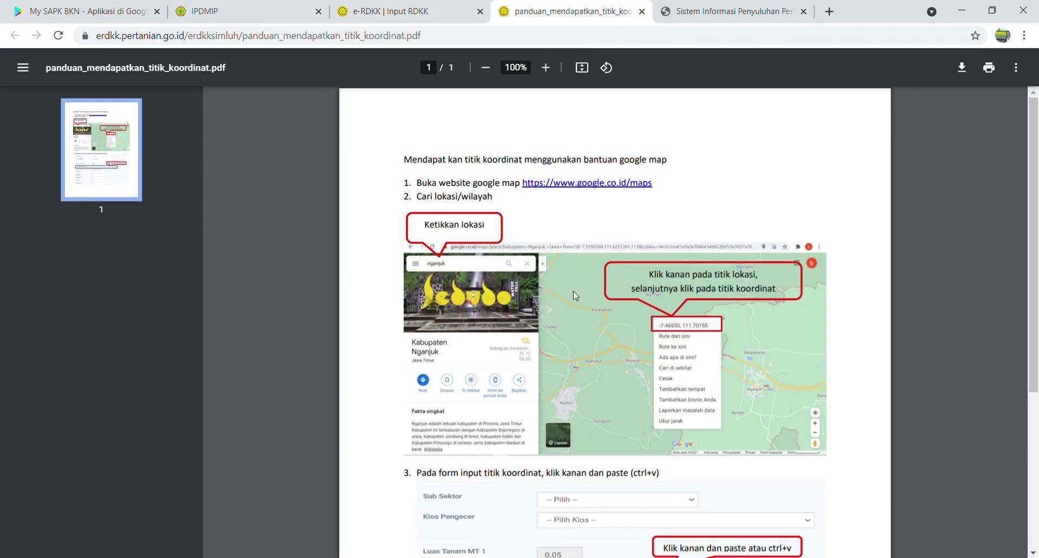
scroll(615, 234, down, 3)
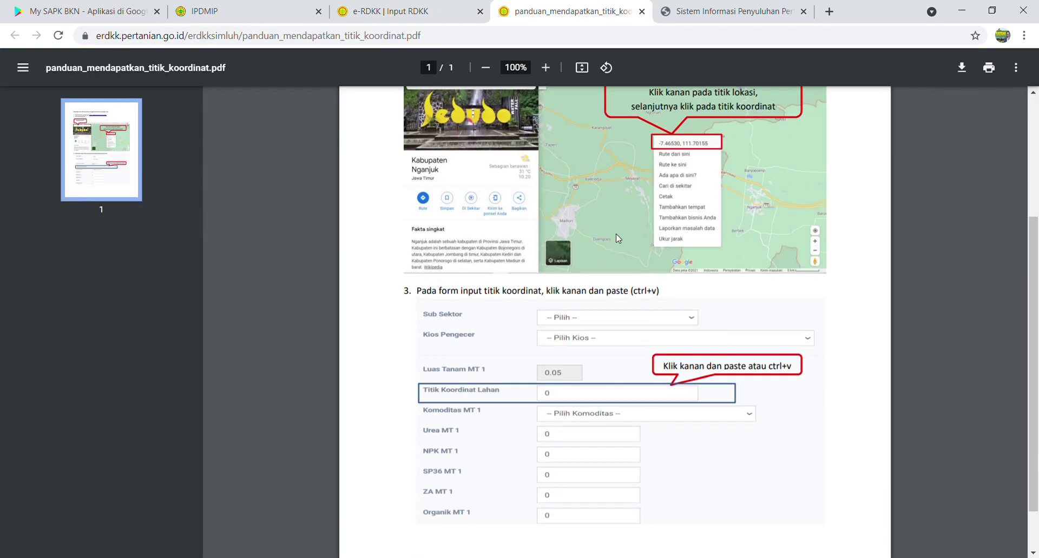
scroll(616, 238, down, 1)
scroll(615, 242, up, 2)
scroll(623, 268, down, 2)
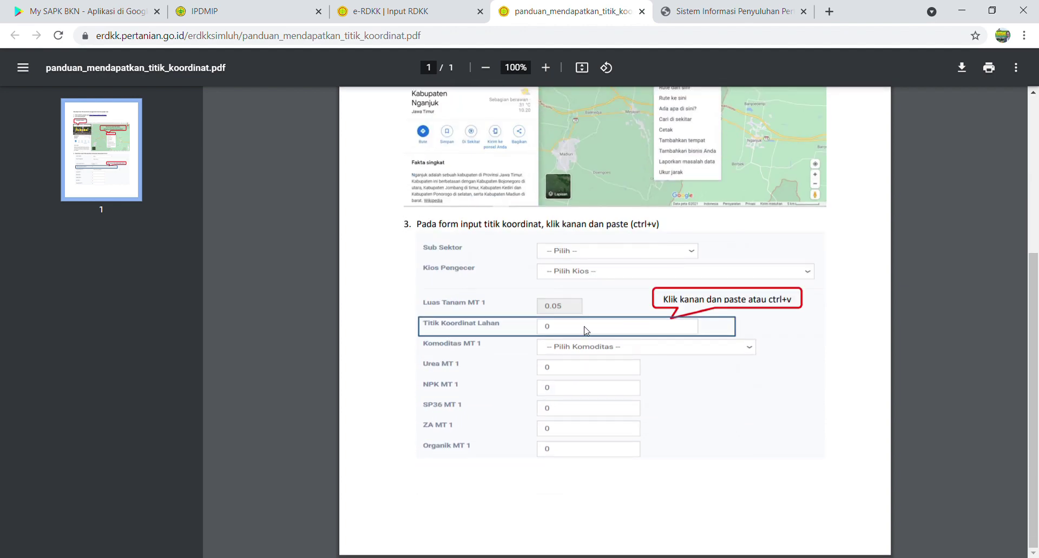
scroll(585, 331, up, 2)
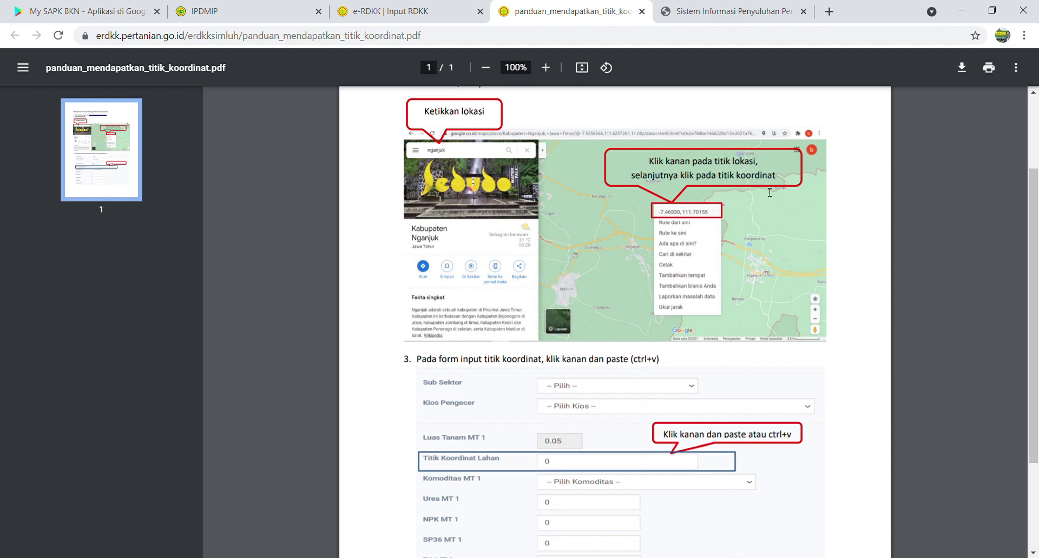
scroll(716, 212, up, 2)
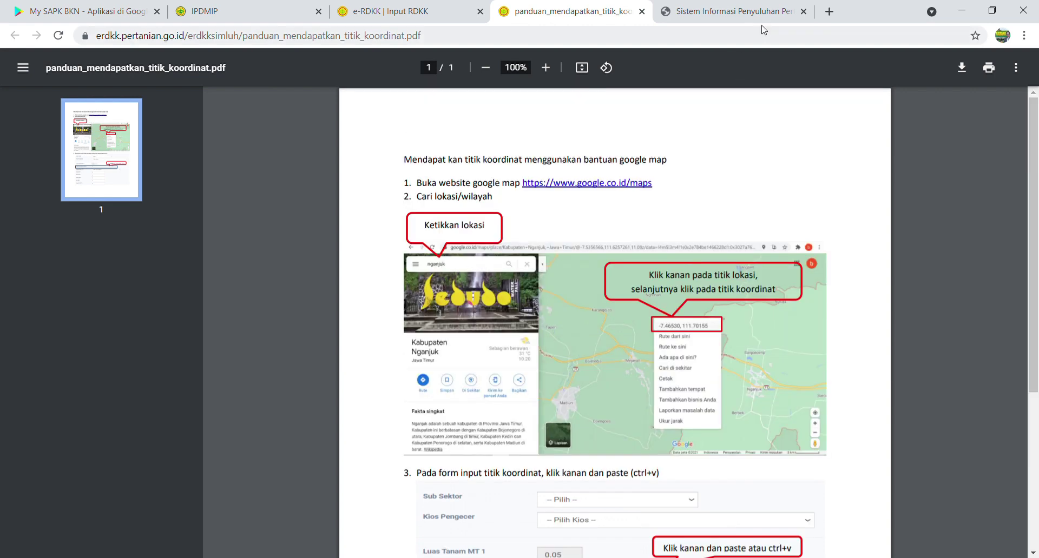
- Search the web for google maps in a new browser tab and open the Google Maps site
click(829, 12)
text(g)
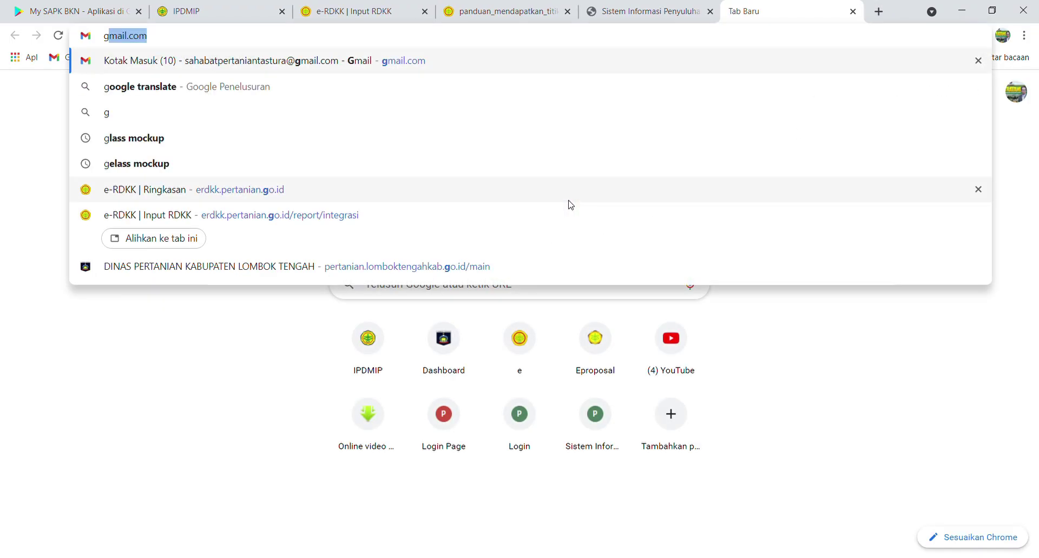
text(oo)
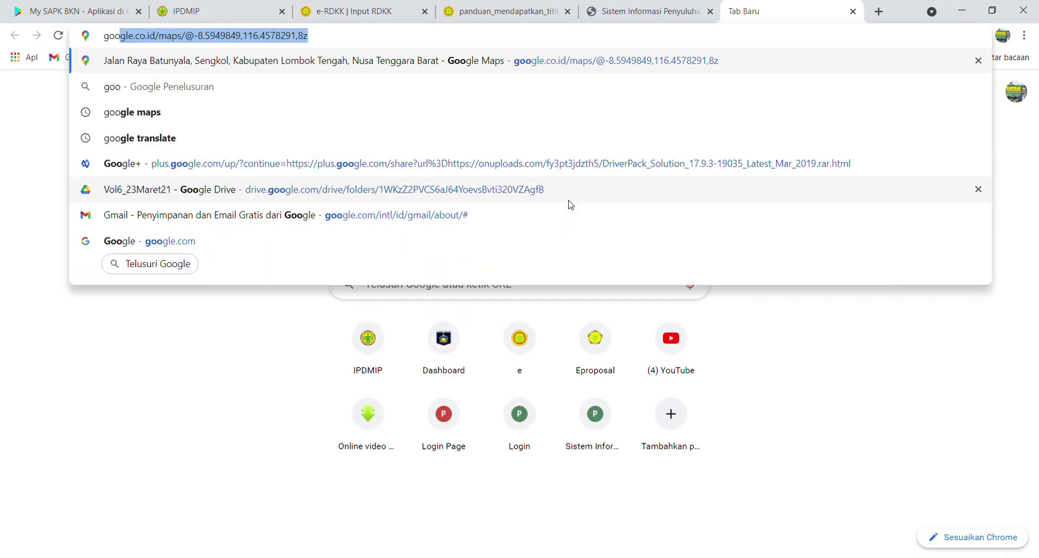
text(gle)
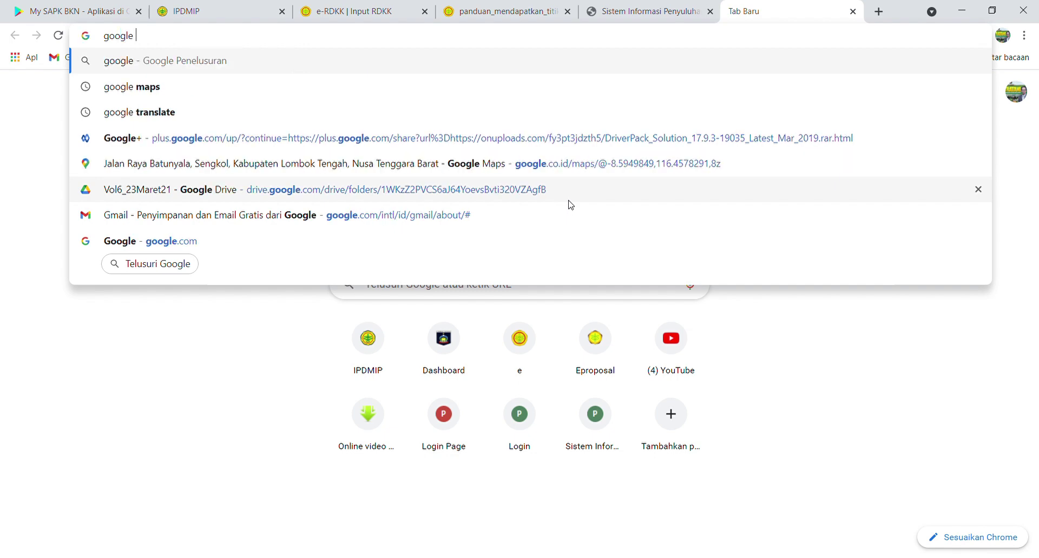
click(249, 96)
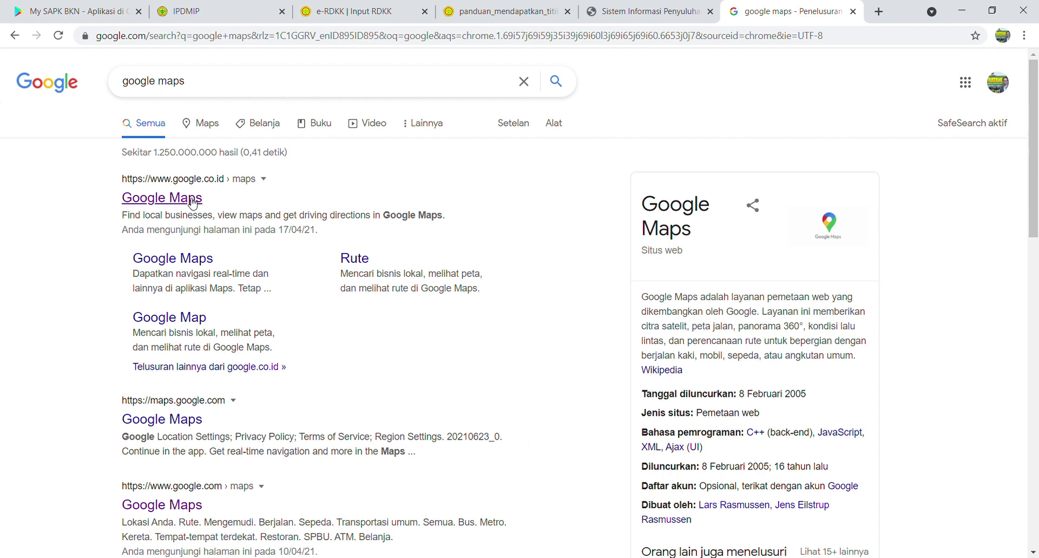
click(200, 198)
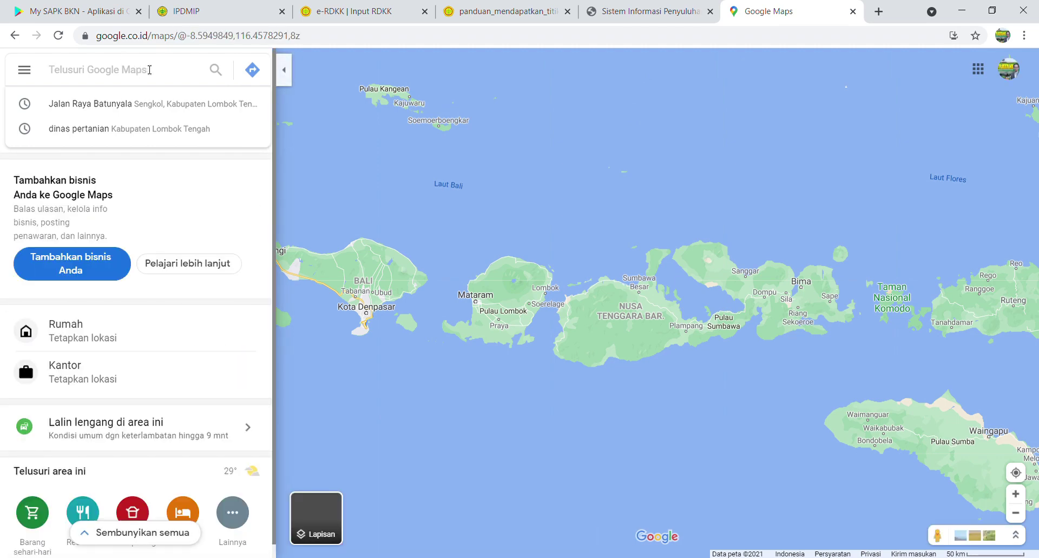
- Search Google Maps for "lombok tengah" and select the search text
text(lombok tengah)
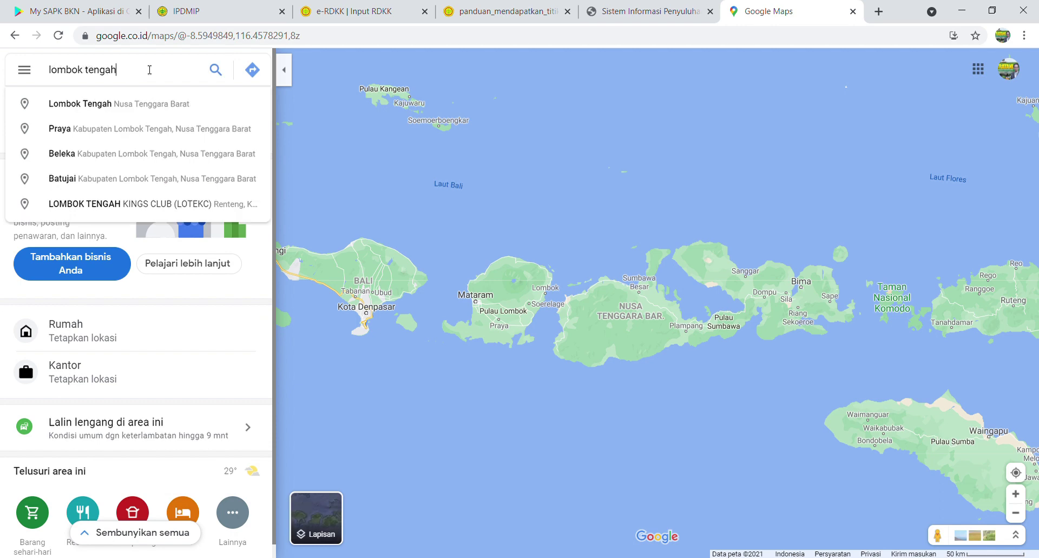
click(252, 70)
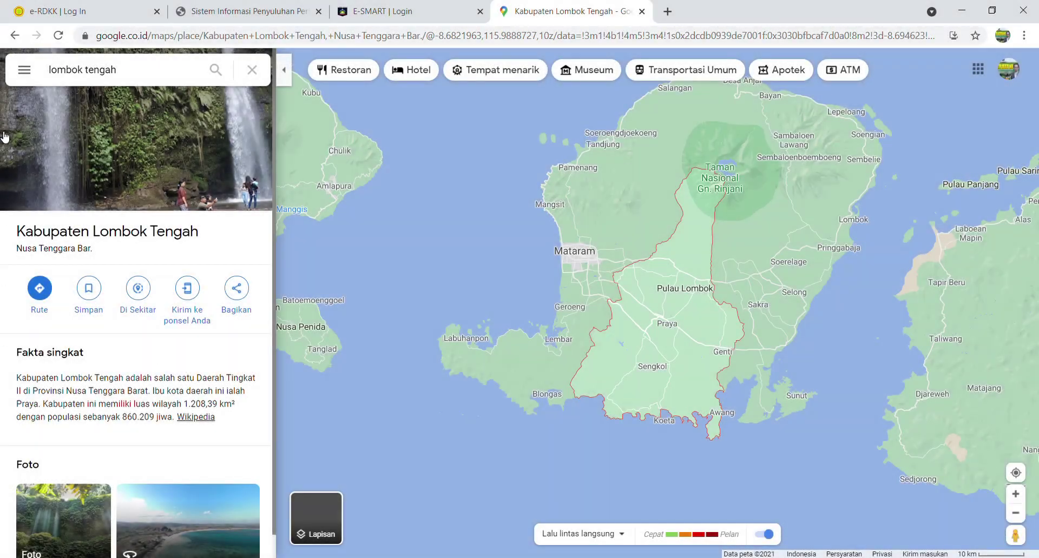
triple_click(136, 74)
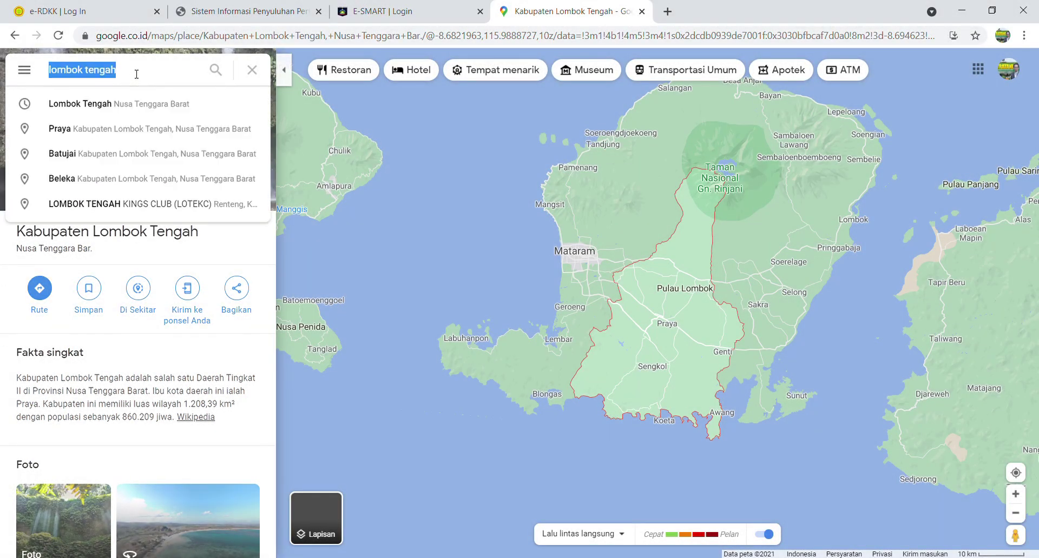
- Get directions to Kabupaten Lombok Tengah with Panjisari as the starting point
click(218, 72)
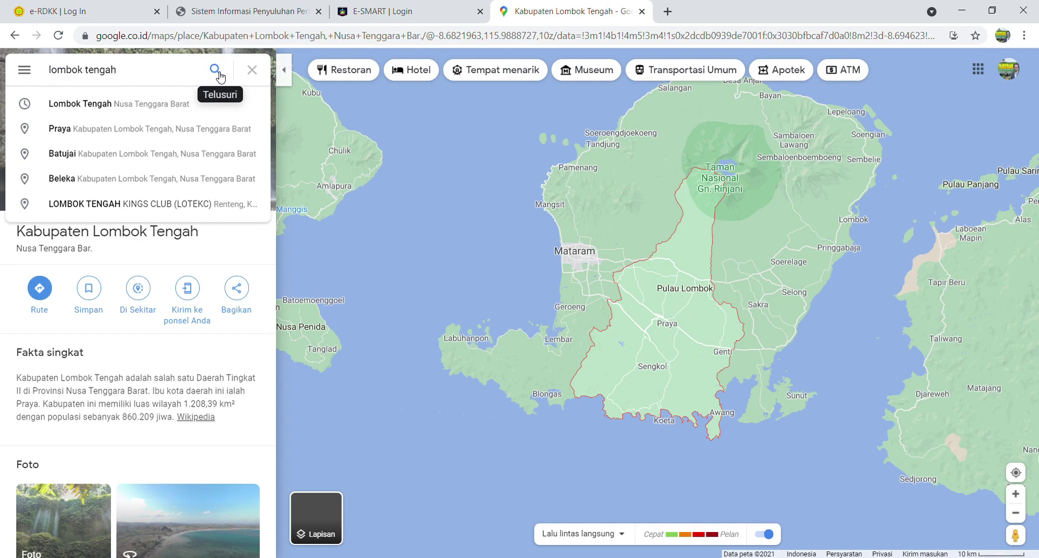
click(40, 289)
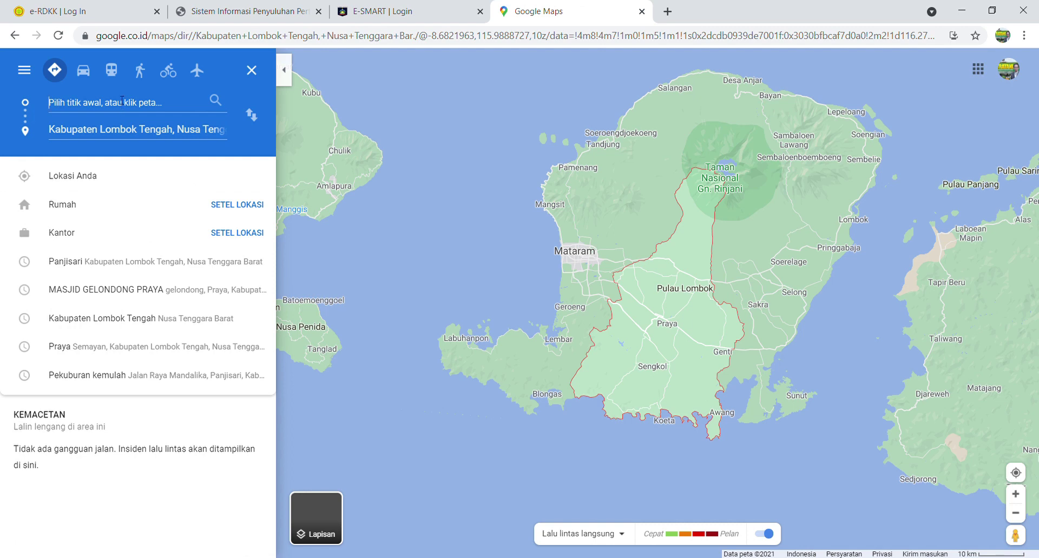
text(PA)
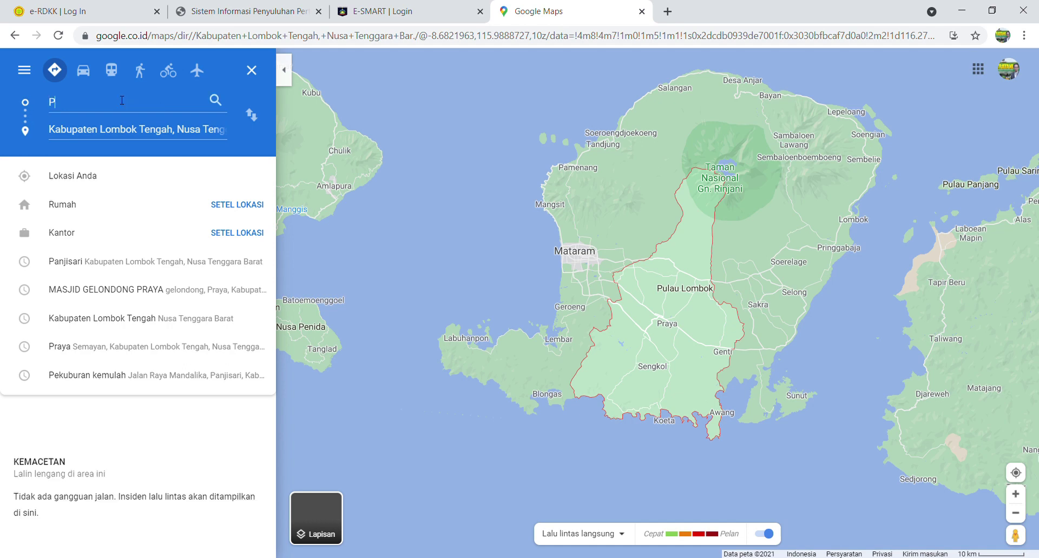
key(BackSpace)
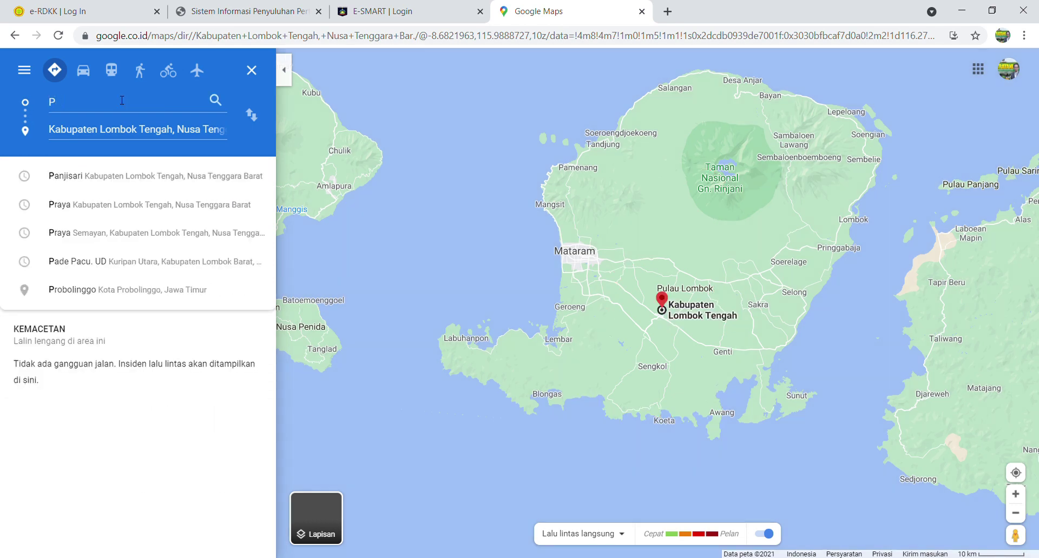
text(anjisari)
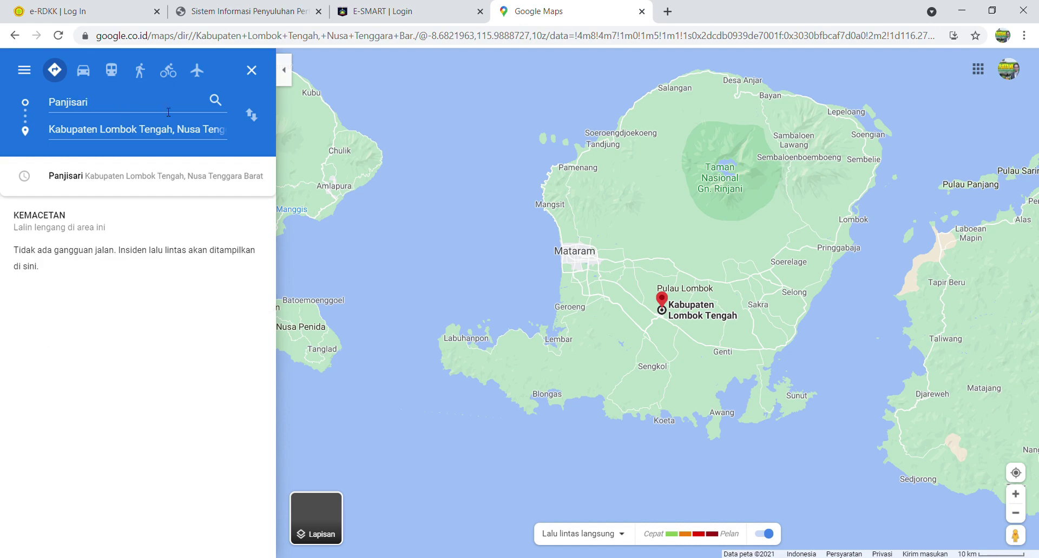
click(215, 100)
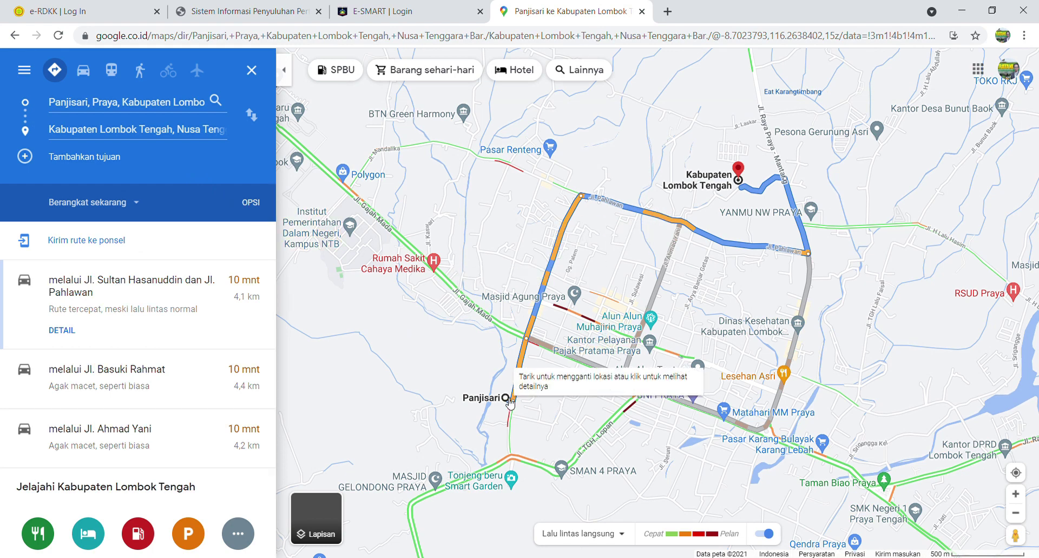
- Add a further destination to the route by searching for "gelondong", using MASJID GELONDONG PRAYA
click(27, 159)
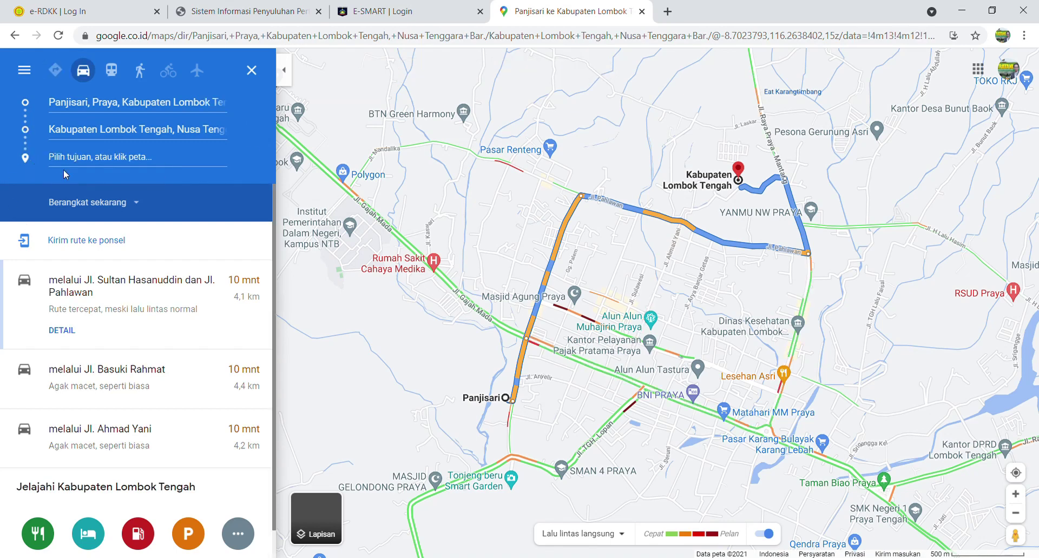
click(76, 159)
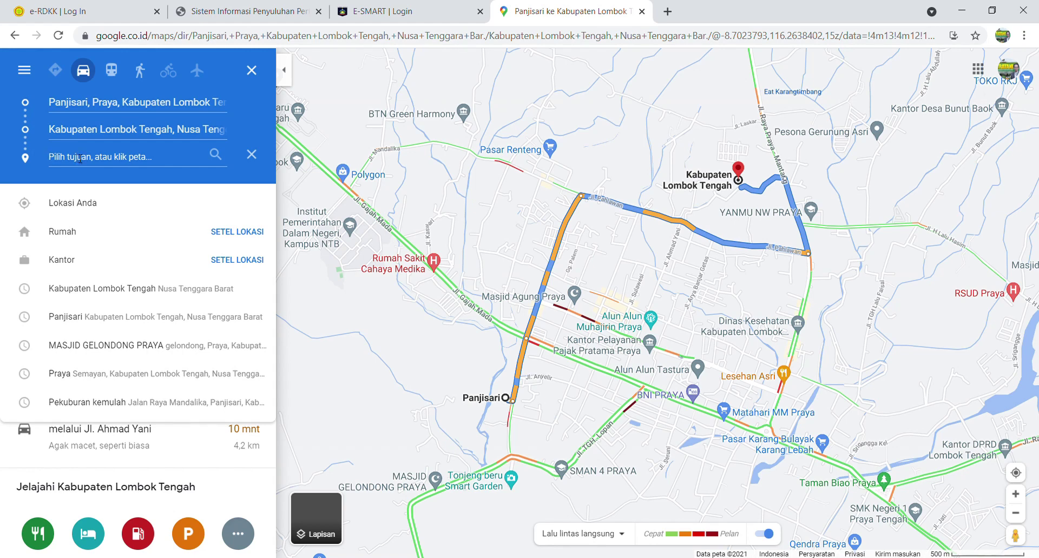
text(gelondo)
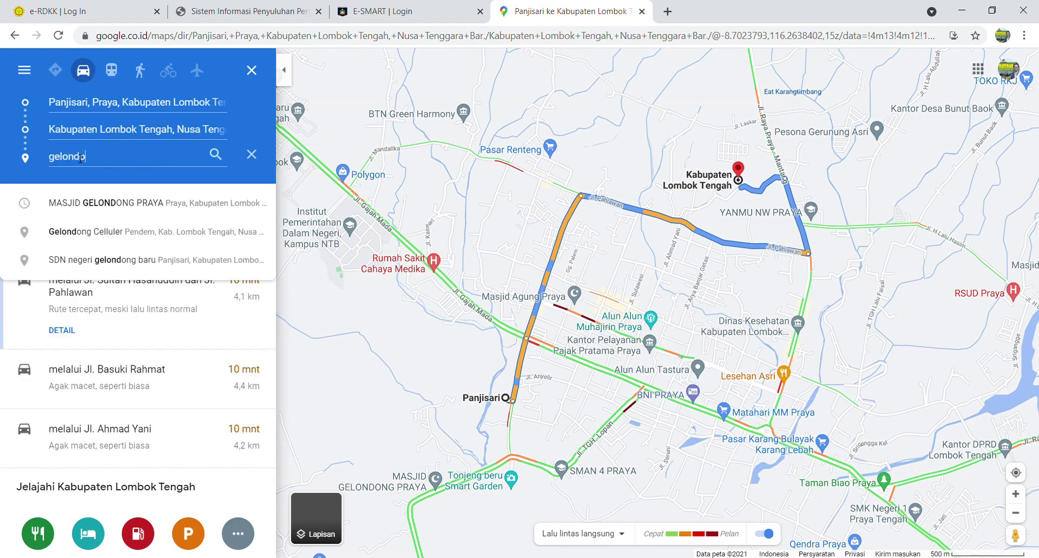
text(ng)
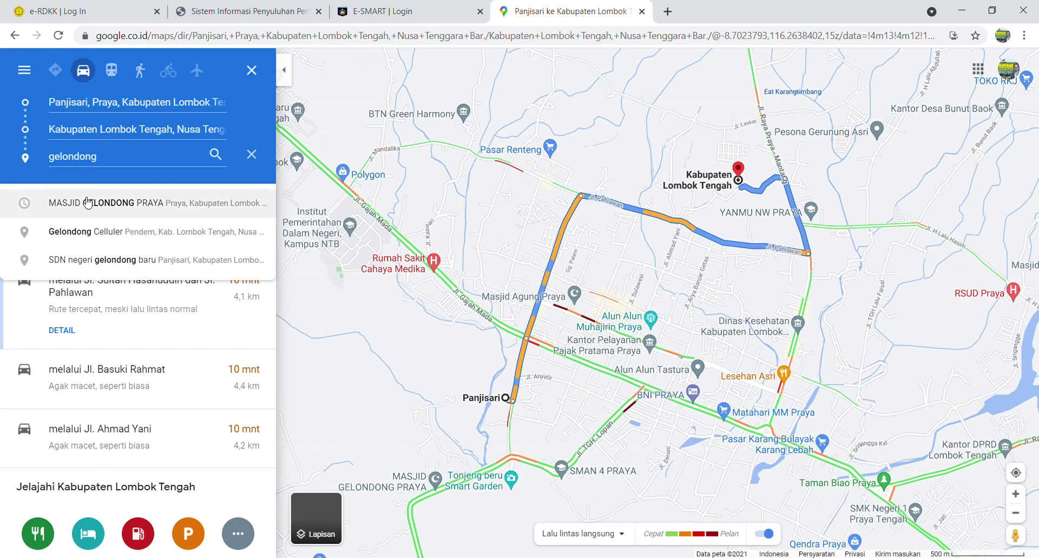
click(219, 156)
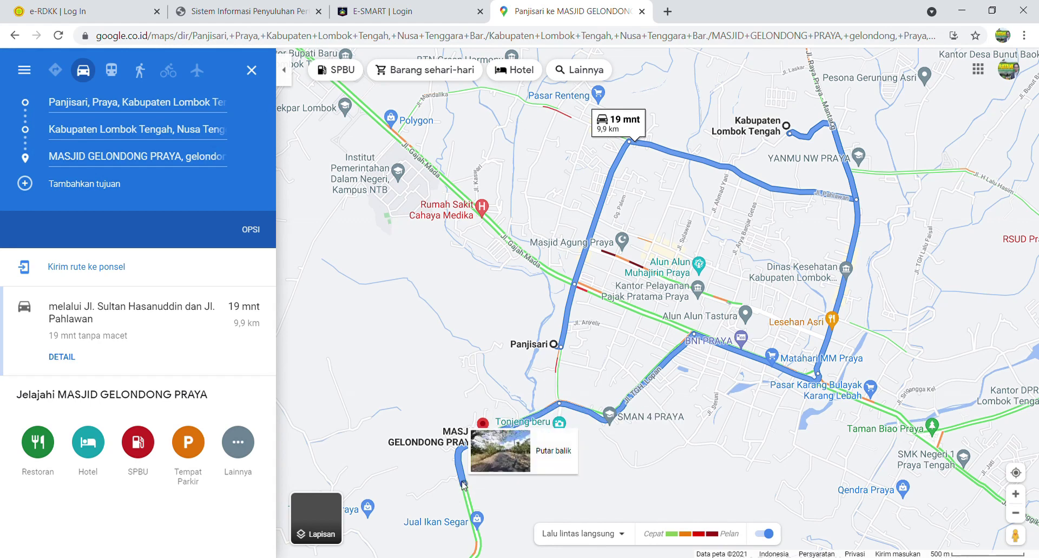
- Copy the coordinates -8.71714, 116.25710 of the point on the route just south of MASJID GELONDONG PRAYA
right_click(464, 486)
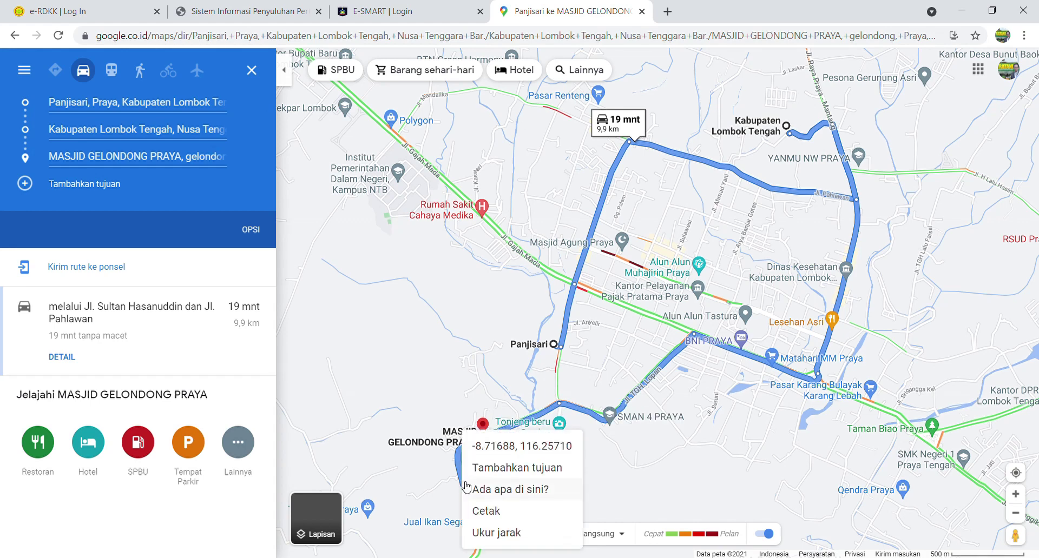
click(498, 447)
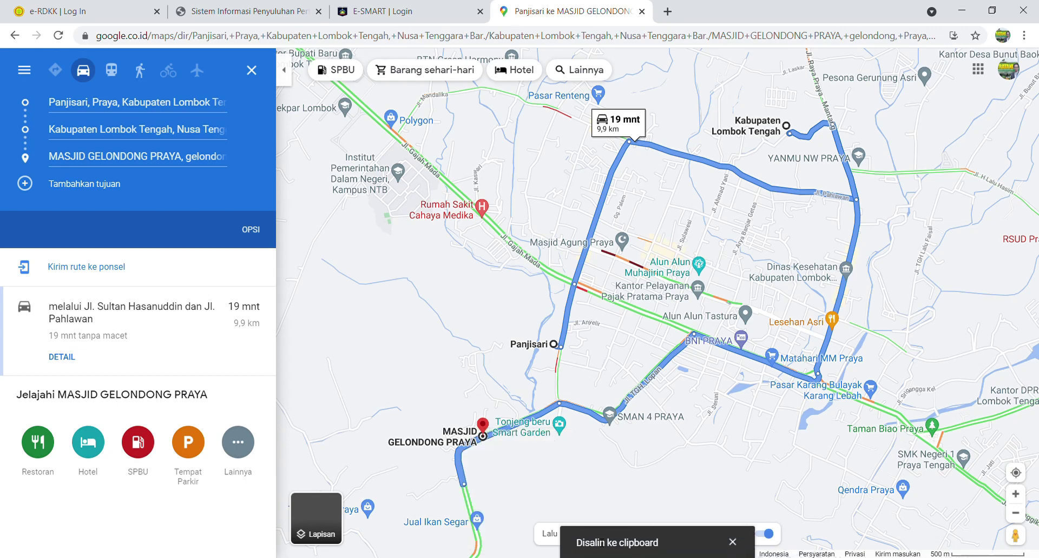
right_click(482, 436)
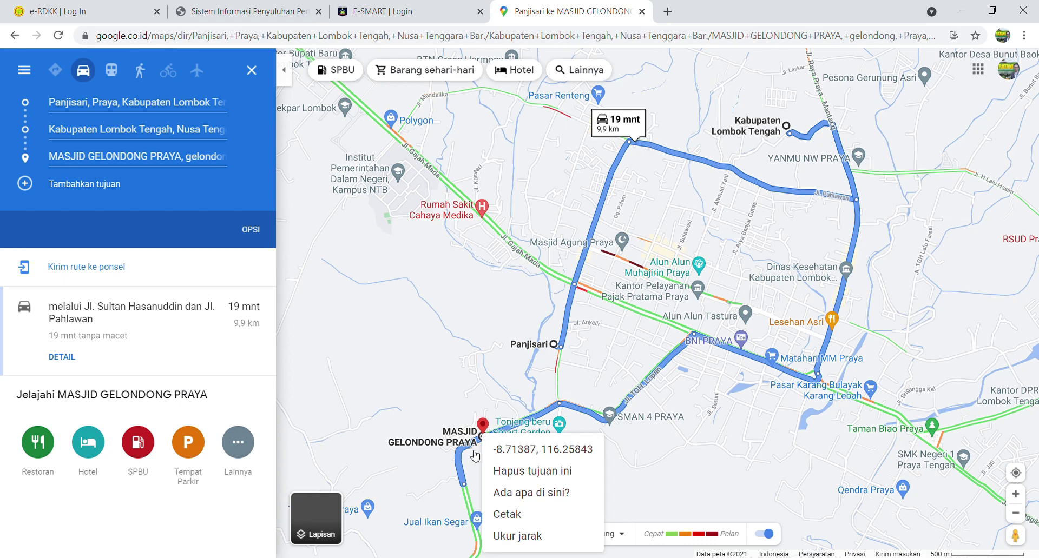
right_click(467, 478)
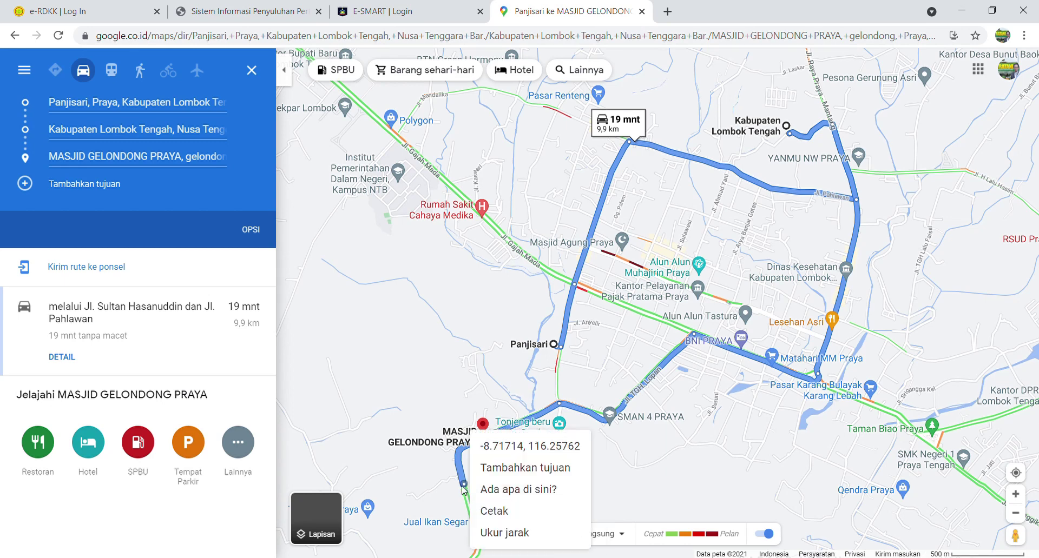
right_click(463, 479)
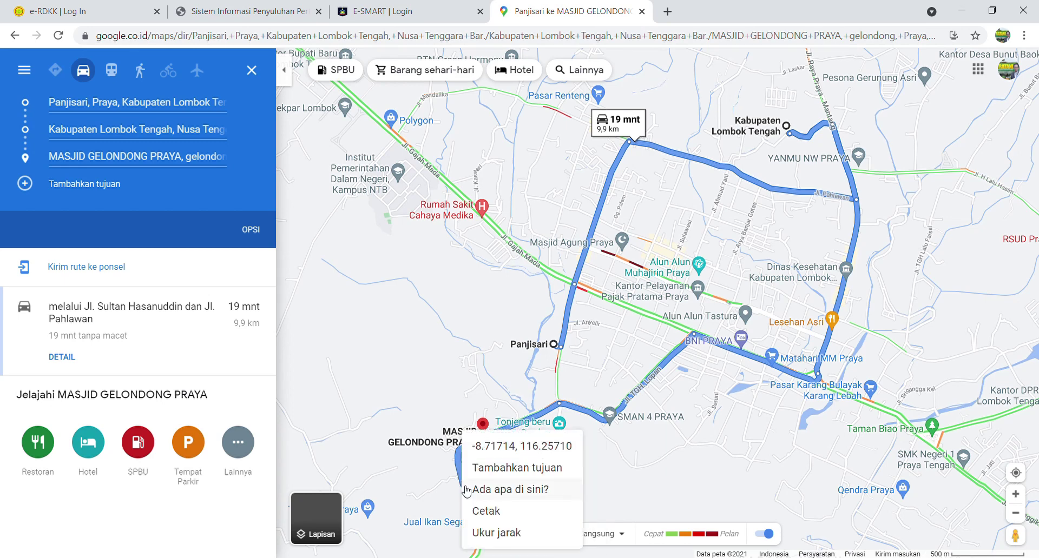
click(495, 447)
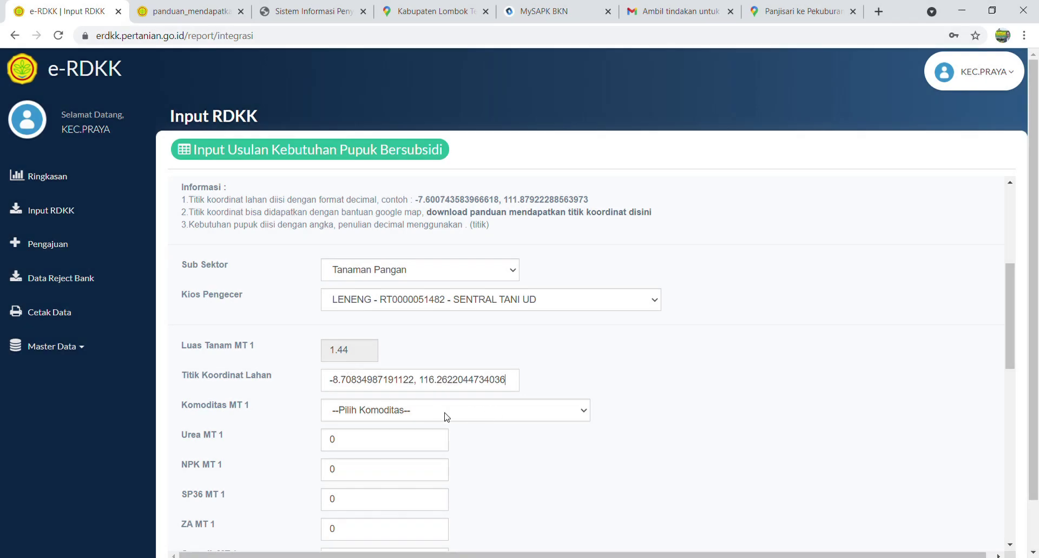
- Set Komoditas MT 1 to Padi in the e-RDKK proposal form
click(445, 417)
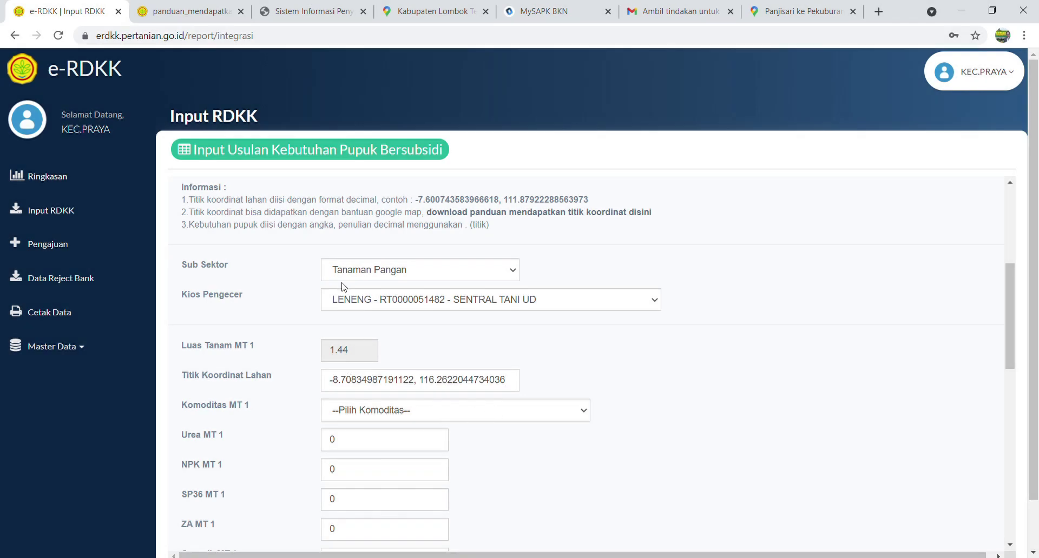
click(363, 327)
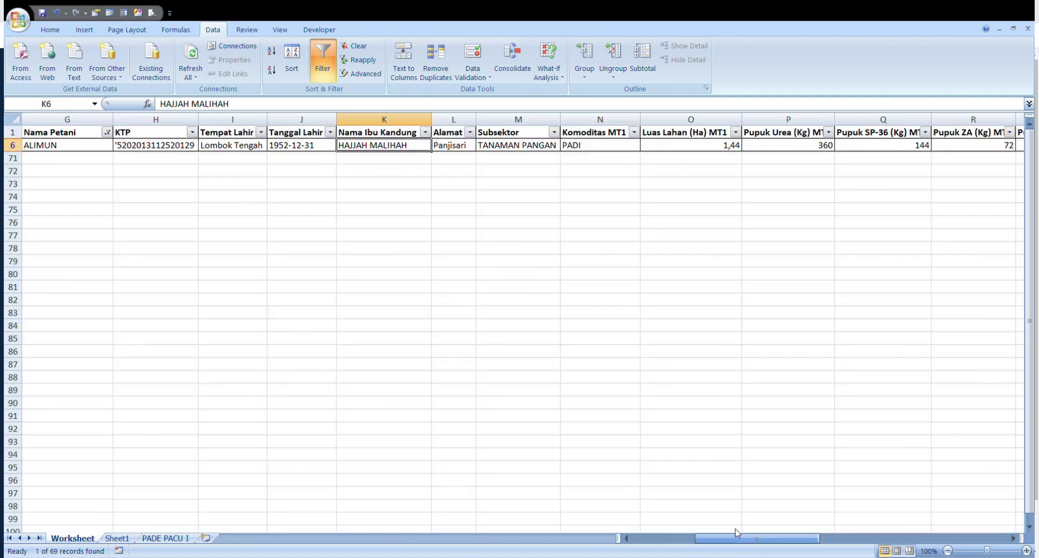
- In the Excel worksheet, copy the farmer's MT1 fertilizer amounts from Pupuk Urea through Pupuk Organik
drag(737, 533, 755, 530)
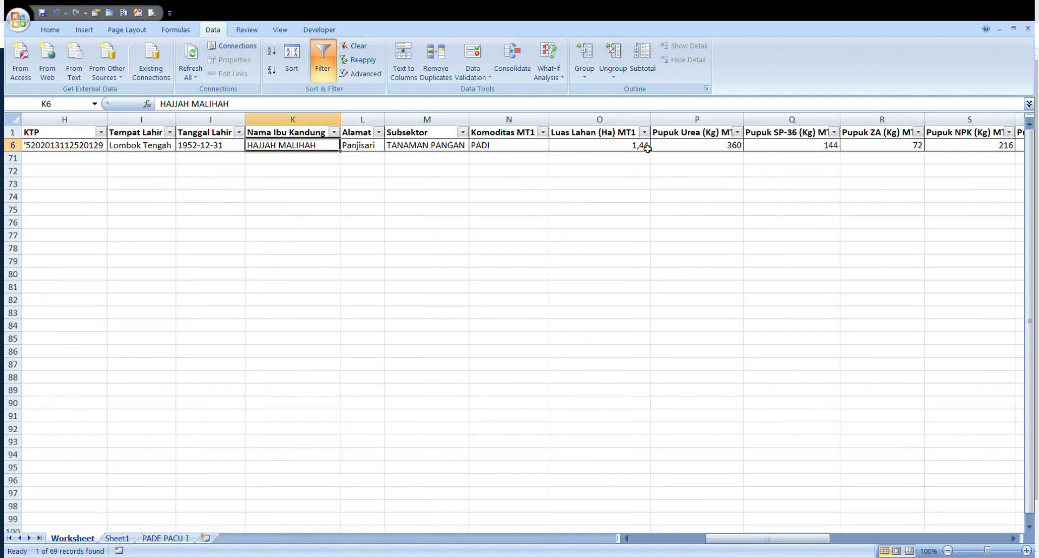
click(705, 148)
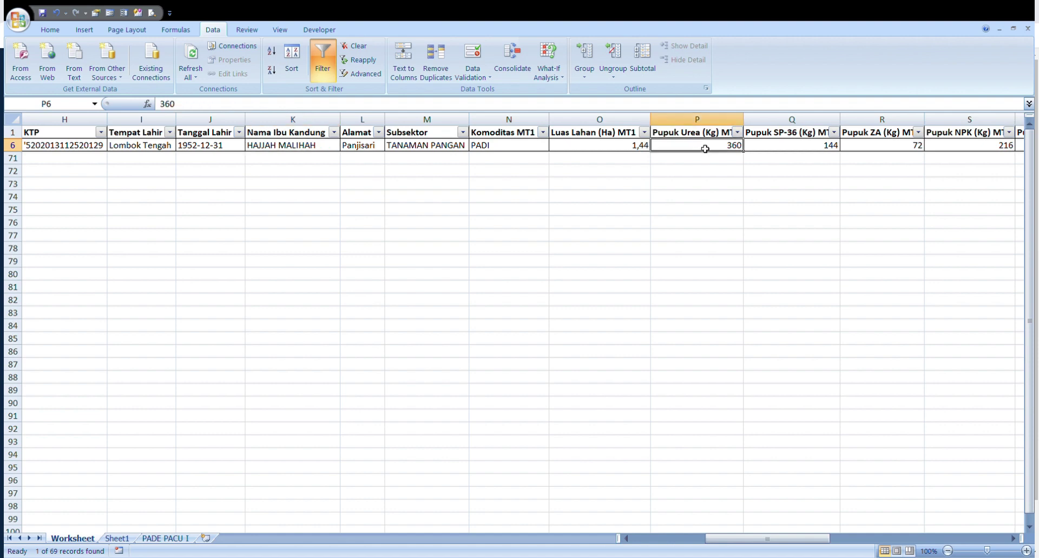
key(shift+Right)
key(shift+Right)
key(shift+Right)
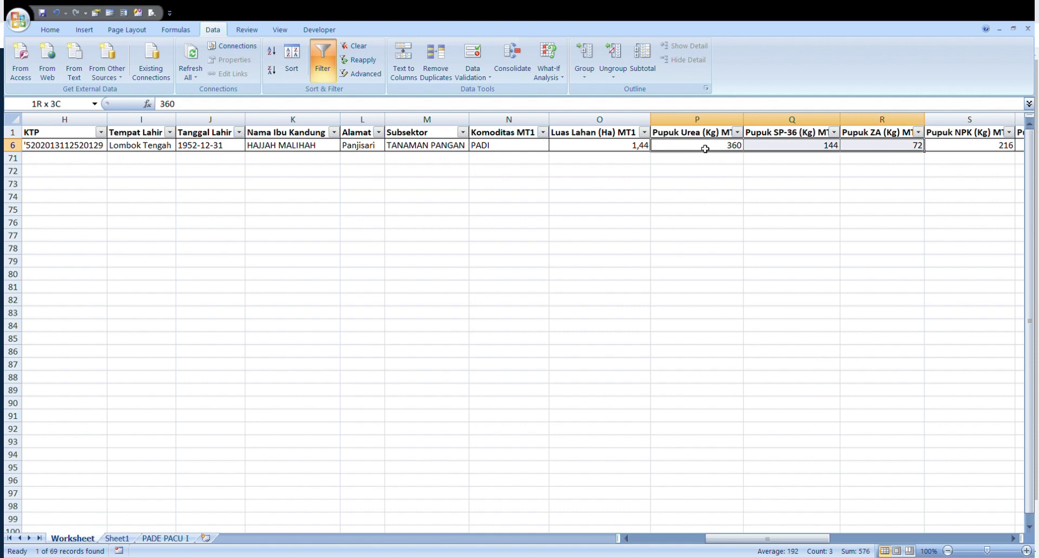
key(shift+Right)
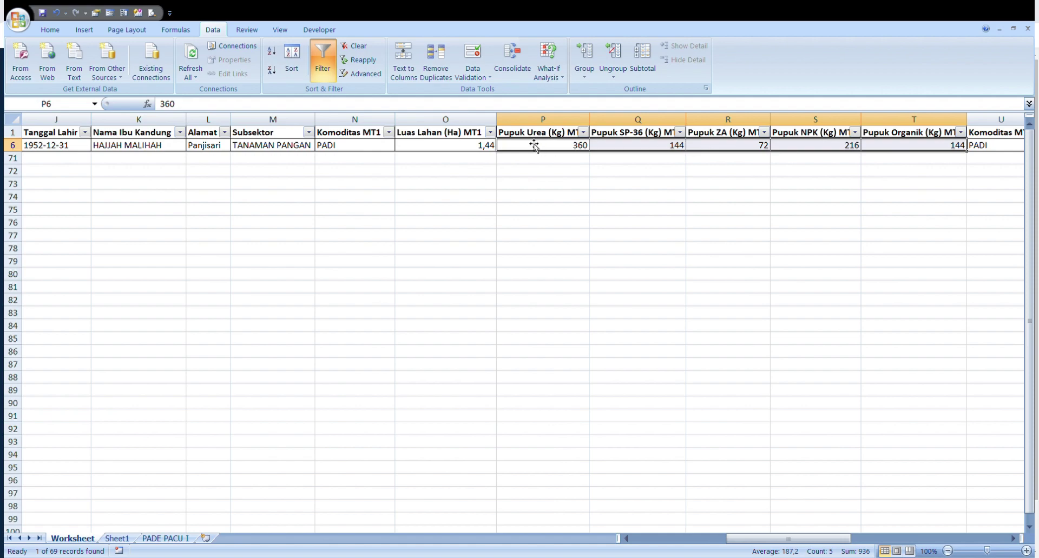
key(ctrl+c)
- Switch back to the e-RDKK form and replace the Urea MT 1 value with the copied amounts 360, 144, 72, 216 and 144
key(alt+Tab)
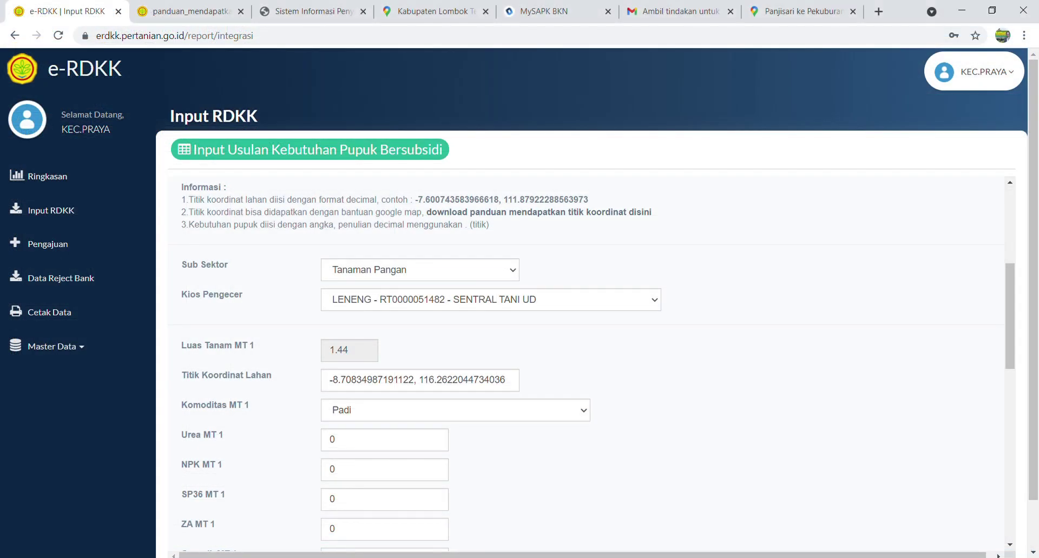
scroll(407, 399, down, 3)
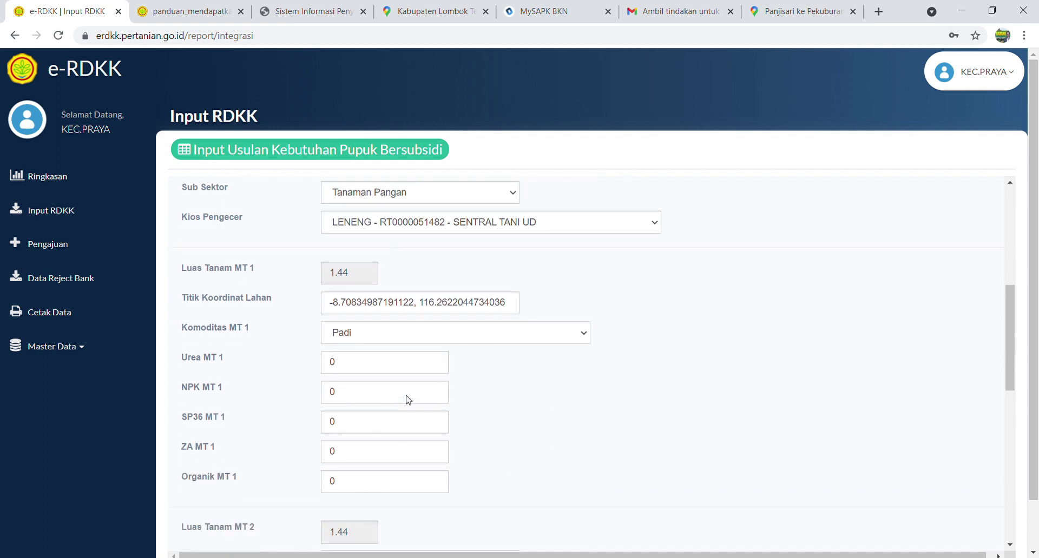
double_click(331, 311)
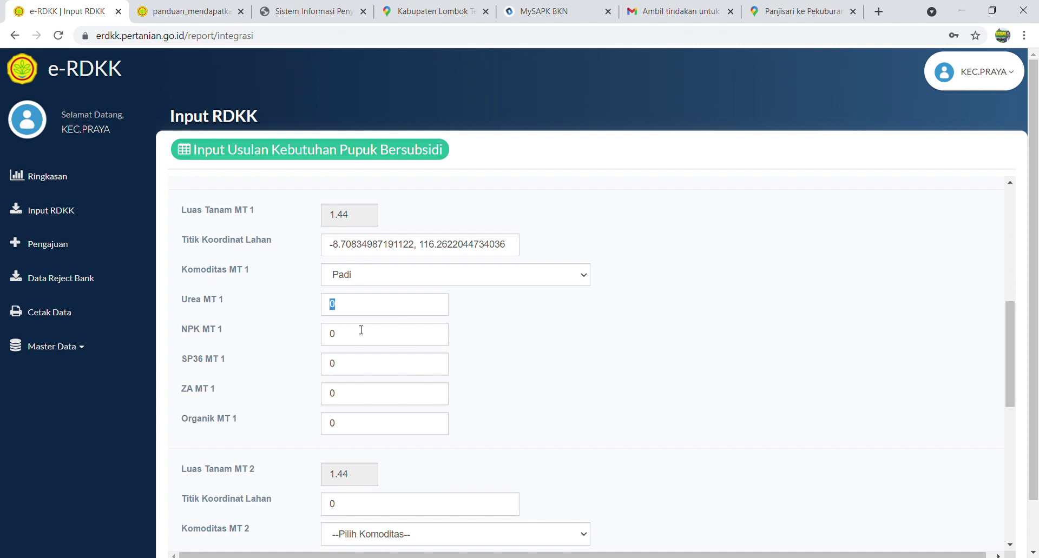
key(ctrl+v)
- Move 144 from the Urea MT 1 field into NPK MT 1 and 72 into SP36 MT 1
double_click(357, 309)
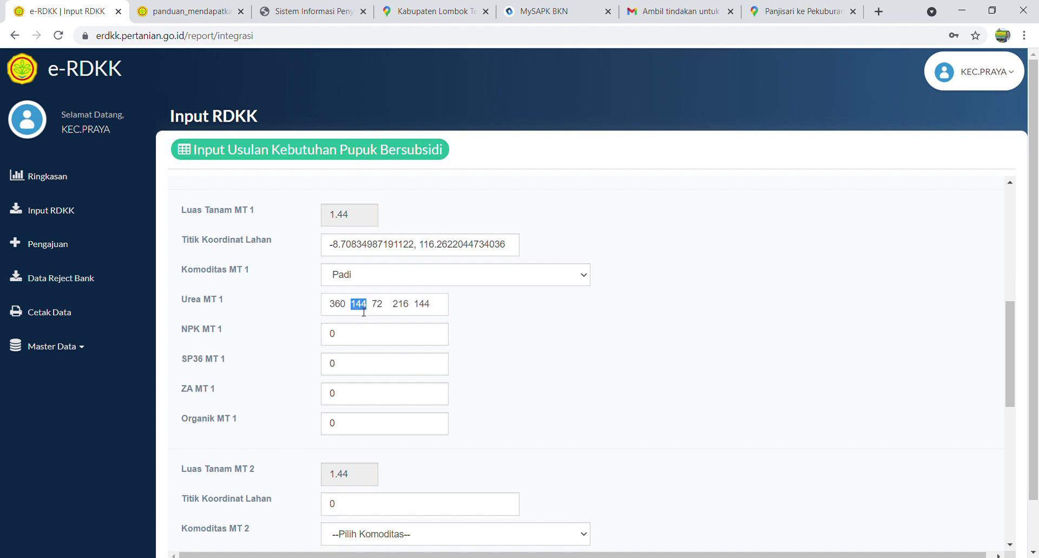
drag(350, 335, 335, 337)
click(336, 337)
key(BackSpace)
double_click(377, 311)
key(ctrl+x)
drag(364, 364, 321, 372)
key(ctrl+v)
- Move 216 from the Urea MT 1 field into ZA MT 1 and the last 144 into Organik MT 1
double_click(398, 304)
key(ctrl+x)
drag(332, 398, 328, 402)
key(ctrl+v)
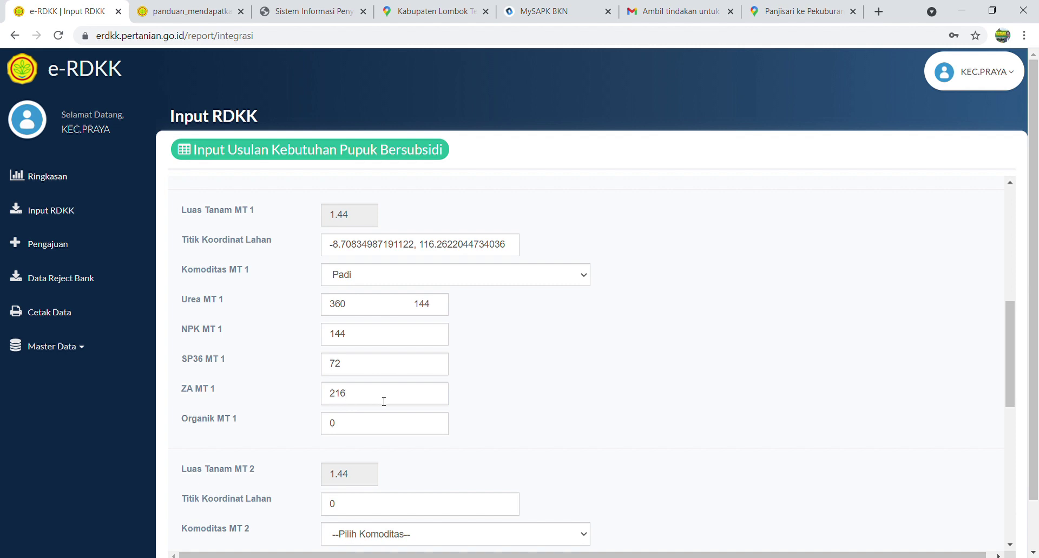
drag(414, 304, 437, 311)
key(ctrl+x)
drag(382, 429, 328, 430)
key(ctrl+v)
scroll(401, 433, down, 2)
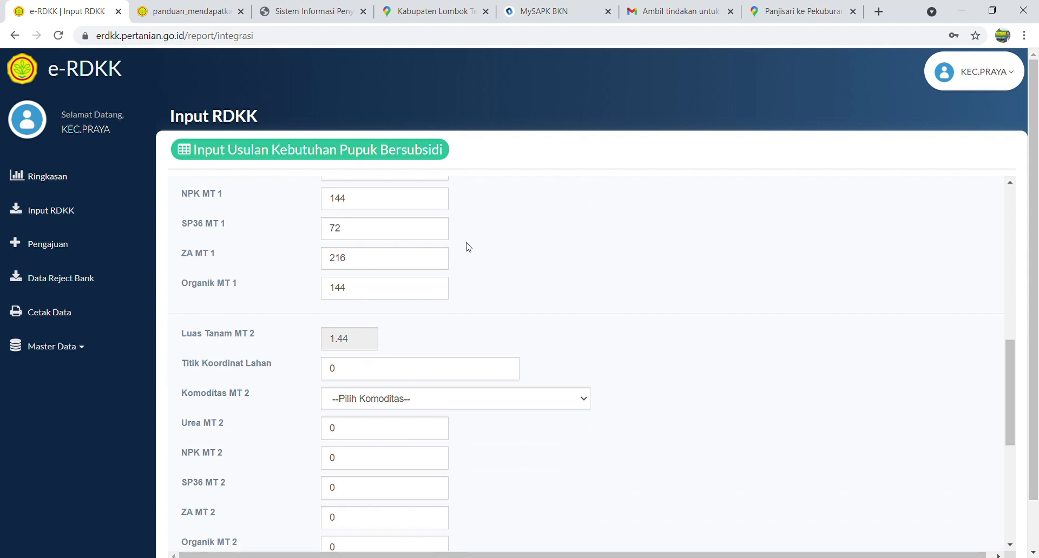
- Review the MT 1 fertilizer entries and examine the MT 2 and MT 3 sections of the proposal form
scroll(412, 252, up, 1)
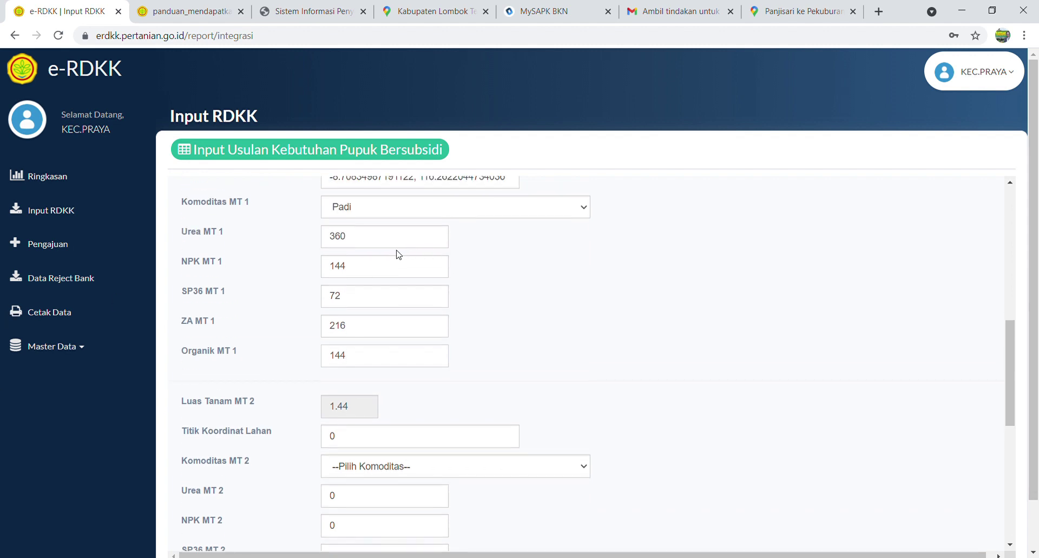
scroll(399, 255, down, 6)
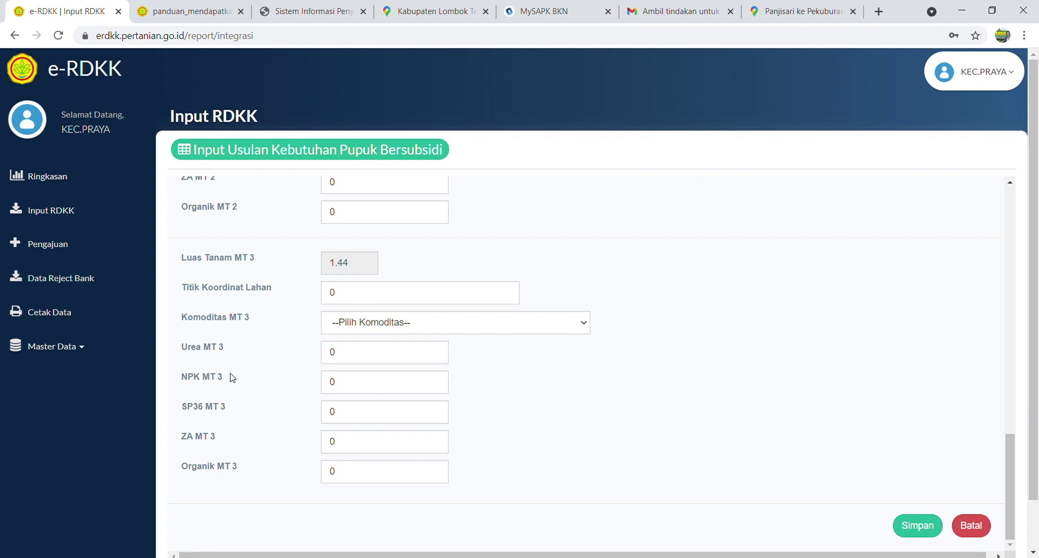
scroll(271, 382, up, 4)
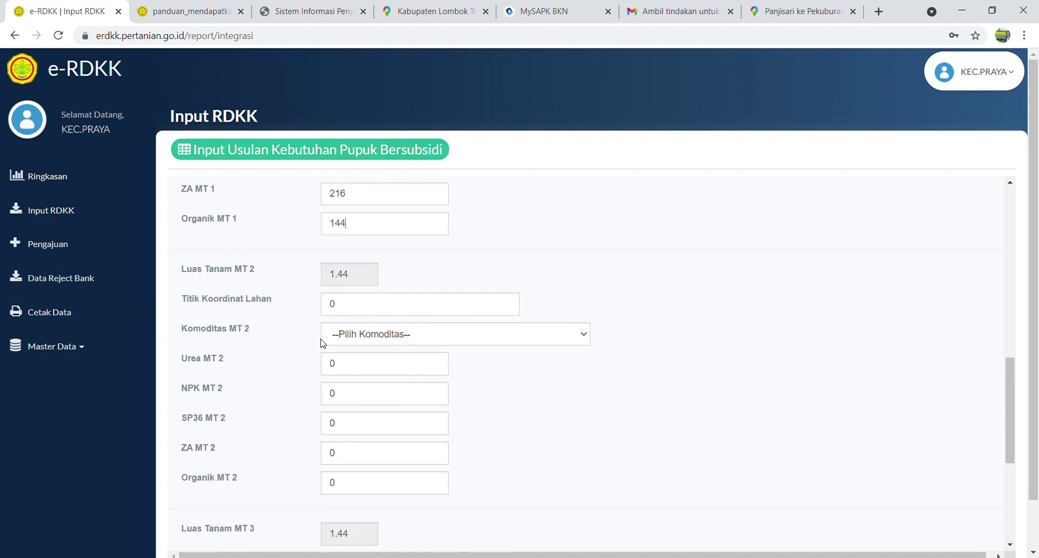
scroll(327, 339, up, 2)
drag(330, 240, 352, 553)
scroll(372, 300, up, 1)
scroll(385, 332, up, 2)
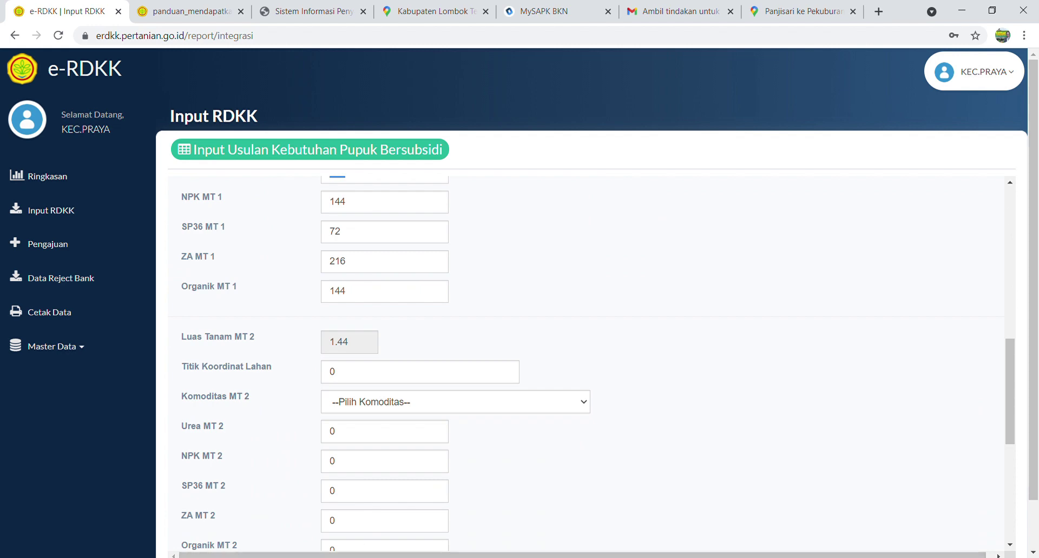
drag(384, 481, 343, 379)
scroll(355, 311, up, 4)
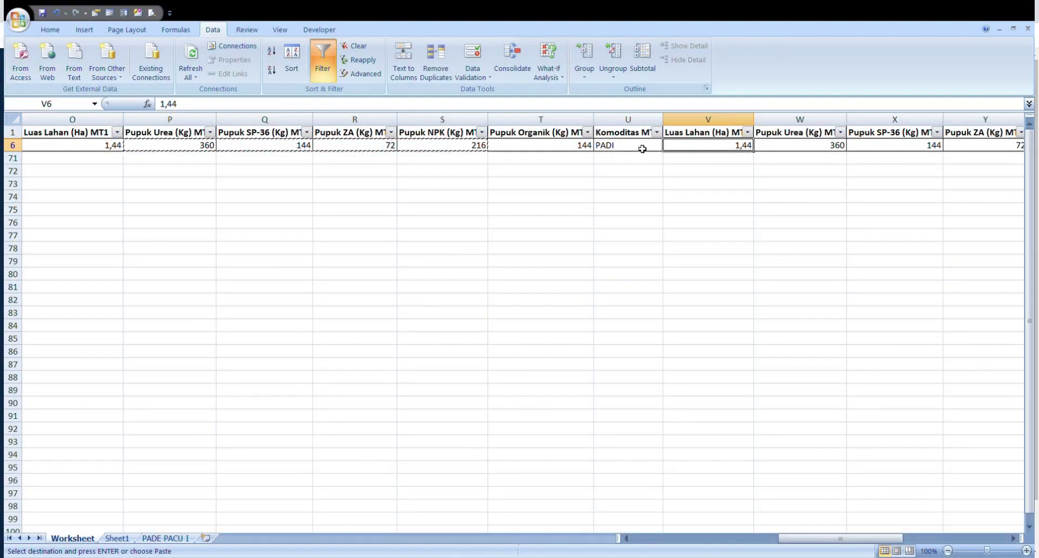
- In the Excel worksheet, widen column U so the Komoditas MT2 header fits
drag(663, 120, 696, 123)
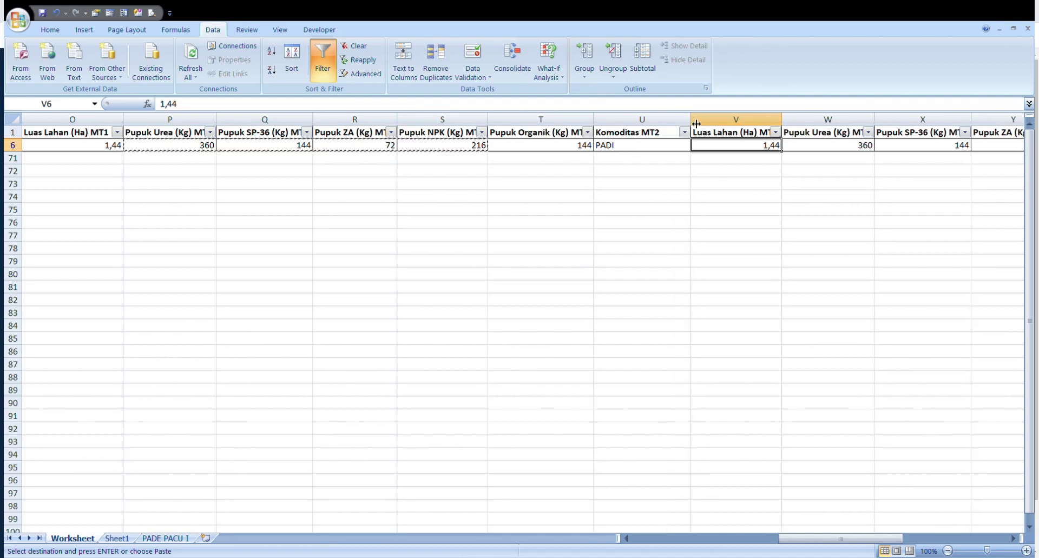
- Copy the row 6 MT2 fertilizer amounts from Pupuk Urea through Pupuk Organik in the Excel worksheet
click(659, 135)
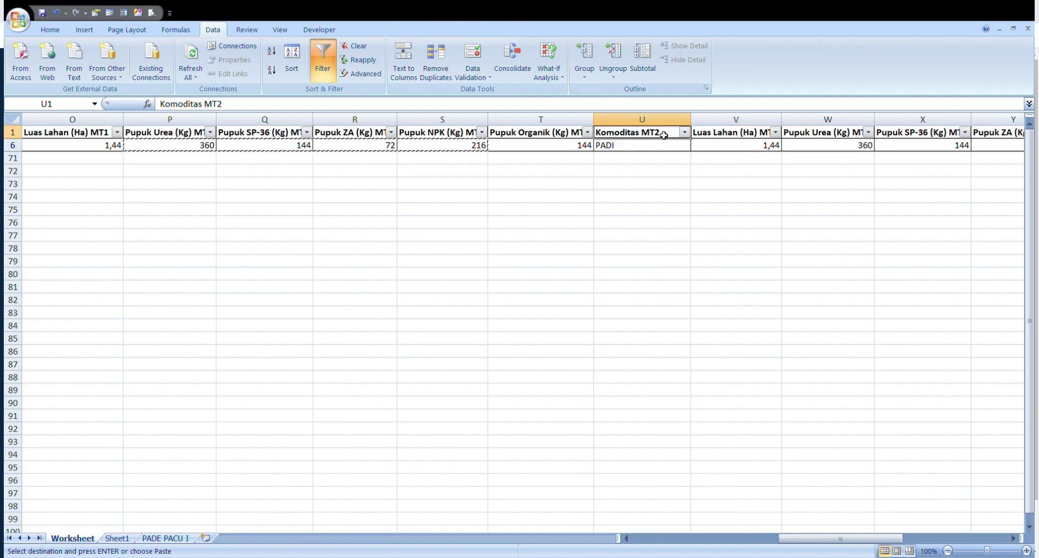
key(Escape)
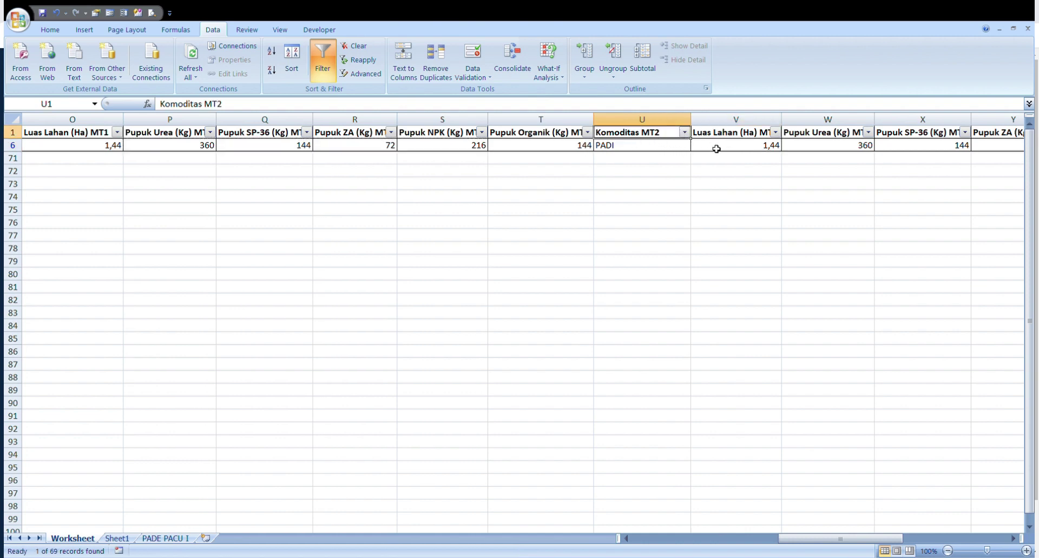
click(720, 148)
drag(726, 147, 920, 146)
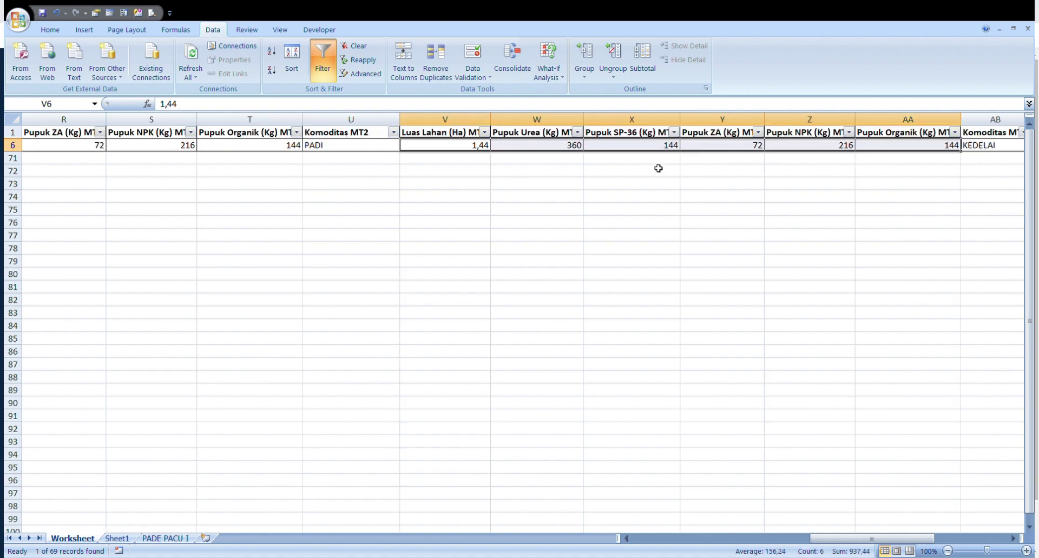
click(547, 150)
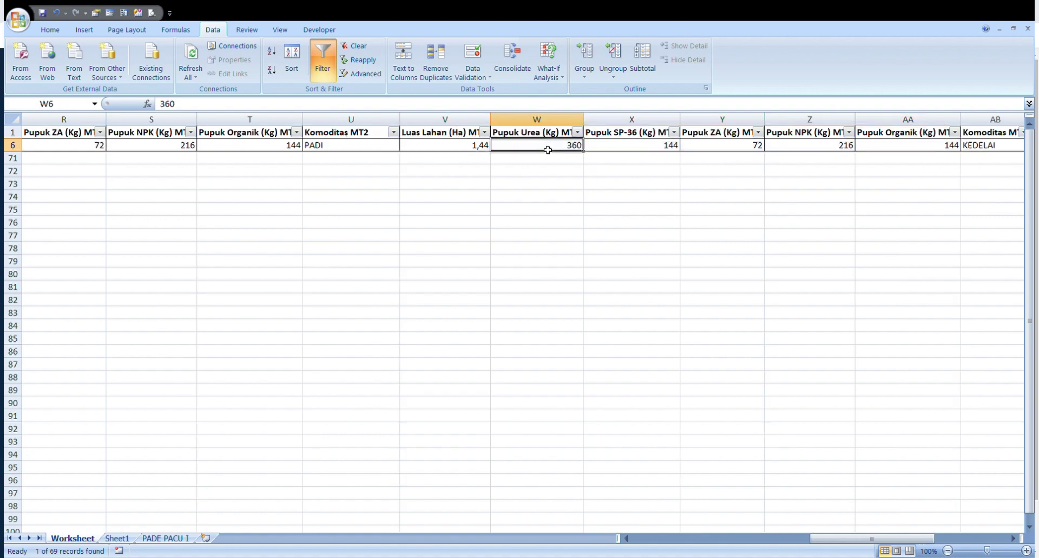
drag(548, 150, 785, 145)
drag(784, 145, 884, 147)
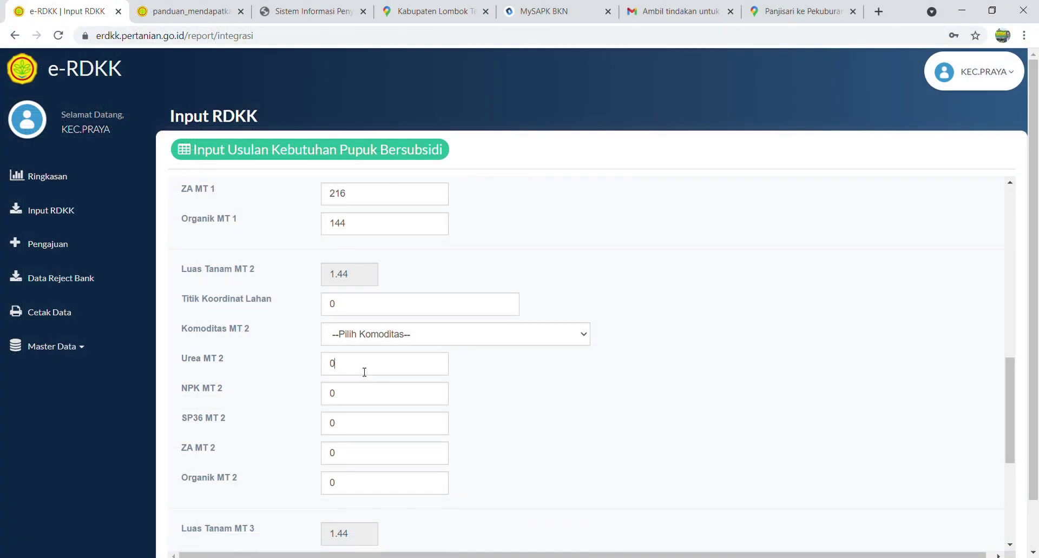
- Switch to the e-RDKK form and paste the copied amounts into the Urea MT 2 and Urea MT 3 fields
double_click(356, 373)
key(ctrl+v)
scroll(386, 433, down, 4)
double_click(331, 427)
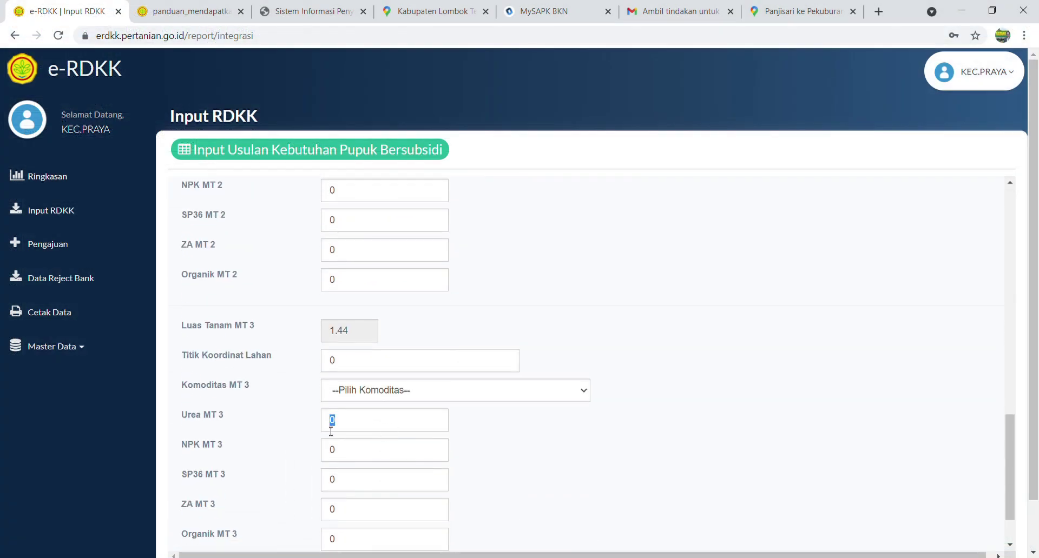
key(ctrl+v)
- Move 144 from the Urea MT 2 field into NPK MT 2 and 72 into SP36 MT 2
scroll(348, 355, up, 3)
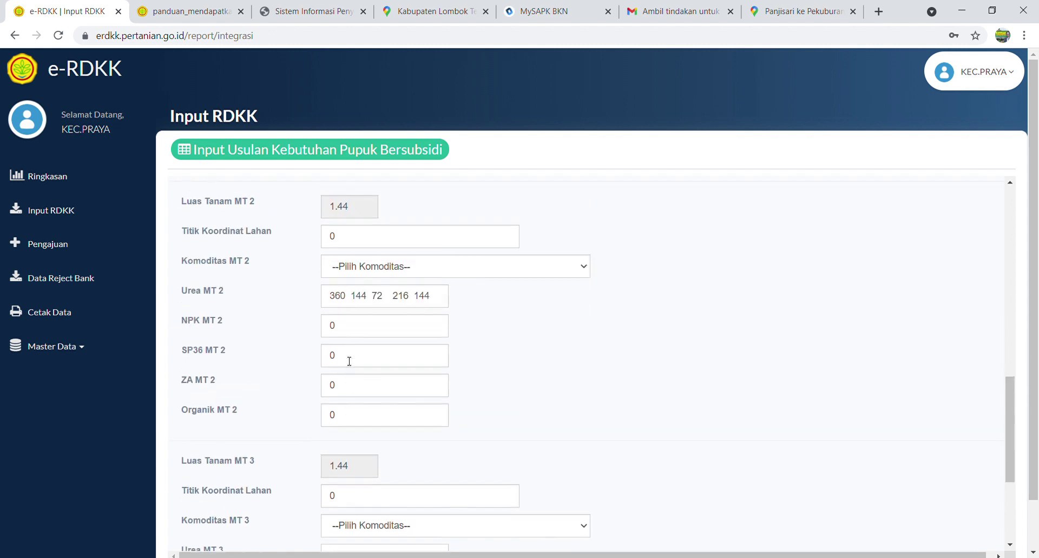
drag(358, 299, 368, 299)
double_click(355, 302)
key(BackSpace)
double_click(331, 326)
key(ctrl+v)
double_click(378, 297)
key(shift+Left)
key(shift+Left)
key(shift+Right)
key(ctrl+x)
double_click(333, 360)
key(ctrl+v)
- Move 216 from the Urea MT 2 field into ZA MT 2 and the last 144 into Organik MT 2
double_click(399, 296)
key(ctrl+x)
double_click(334, 387)
key(ctrl+v)
double_click(420, 297)
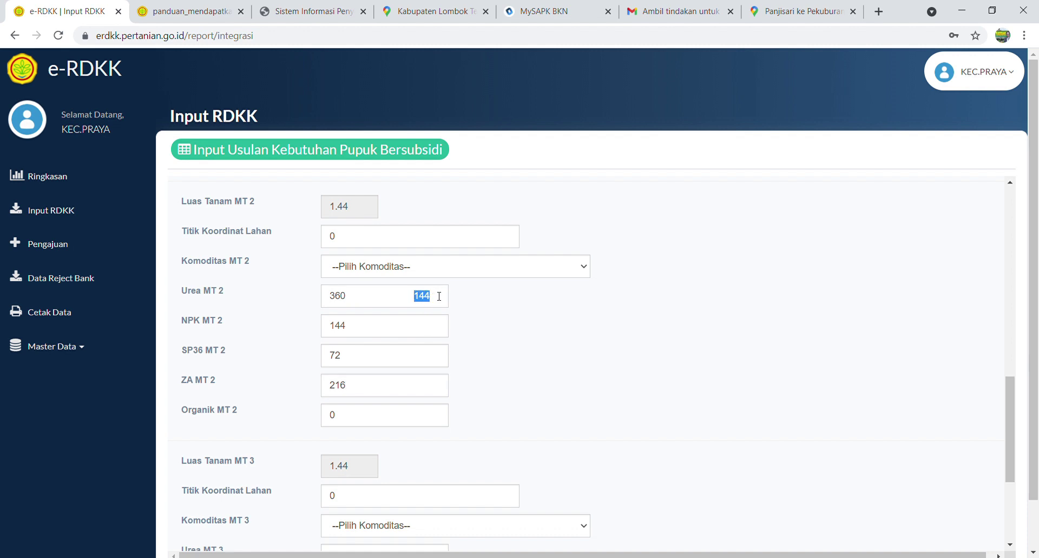
key(ctrl+x)
double_click(332, 417)
key(ctrl+v)
- Move 144 from the Urea MT 3 field into NPK MT 3 and 72 into SP36 MT 3
scroll(398, 420, down, 4)
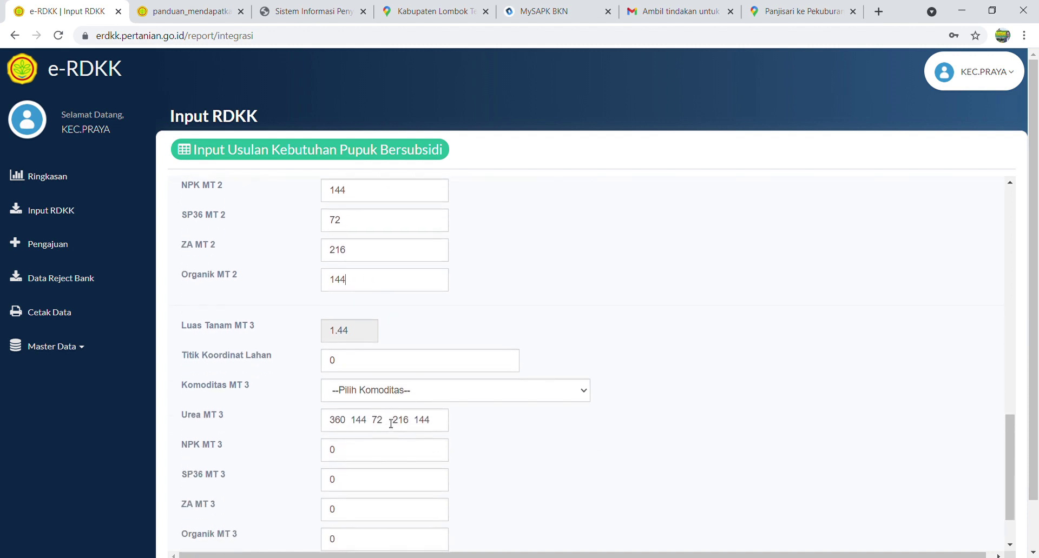
double_click(359, 356)
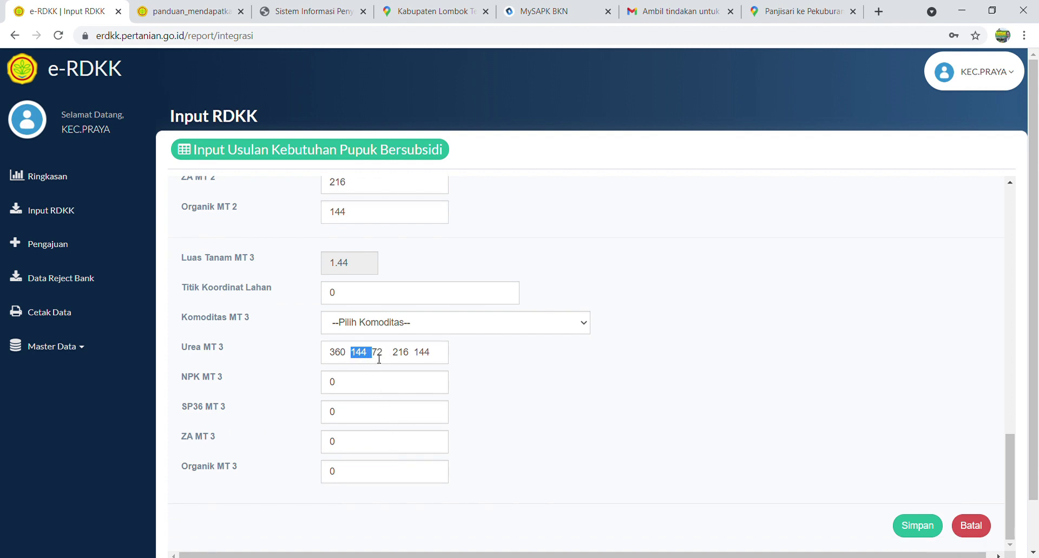
drag(377, 358, 373, 355)
key(ctrl+x)
double_click(333, 385)
key(ctrl+v)
double_click(377, 355)
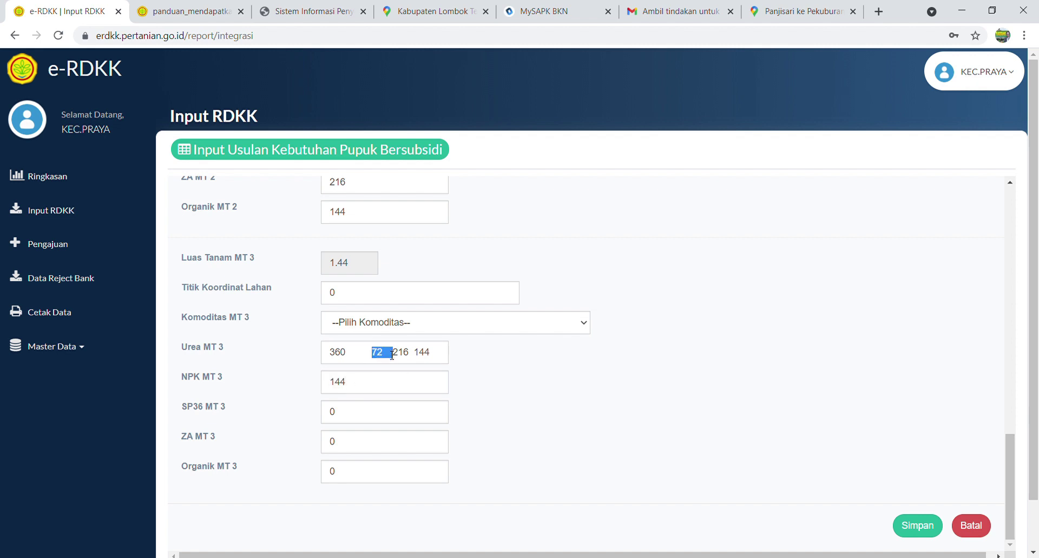
key(shift+Left)
key(ctrl+x)
double_click(333, 413)
key(ctrl+v)
- Move 216 from the Urea MT 3 field into ZA MT 3 and the last 144 into Organik MT 3
drag(392, 357, 415, 357)
key(ctrl+x)
click(339, 446)
double_click(335, 447)
key(ctrl+v)
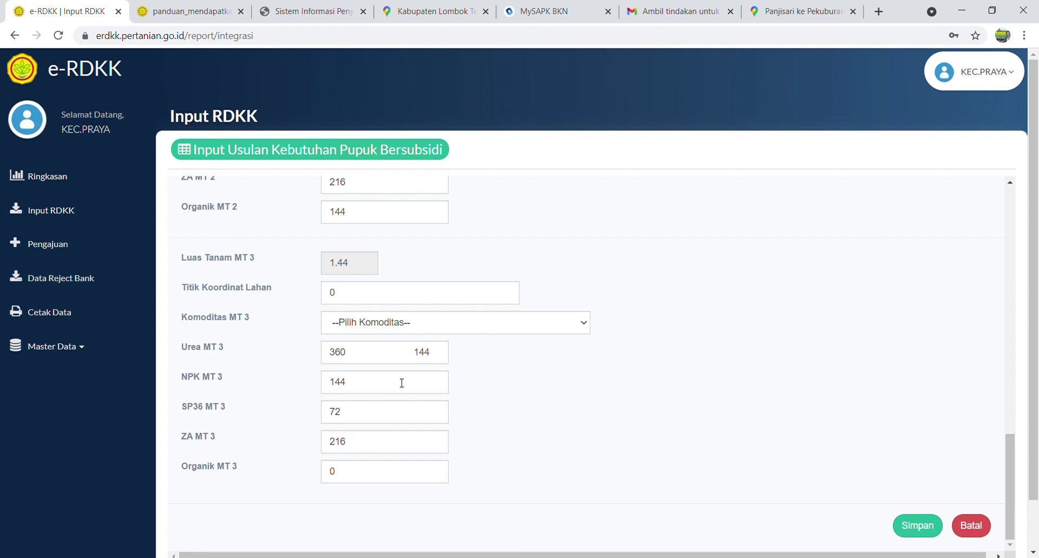
drag(415, 358, 438, 359)
key(ctrl+x)
- Check the farmer data and the MT 1 to MT 3 entries in the form and save the proposal
scroll(447, 327, up, 12)
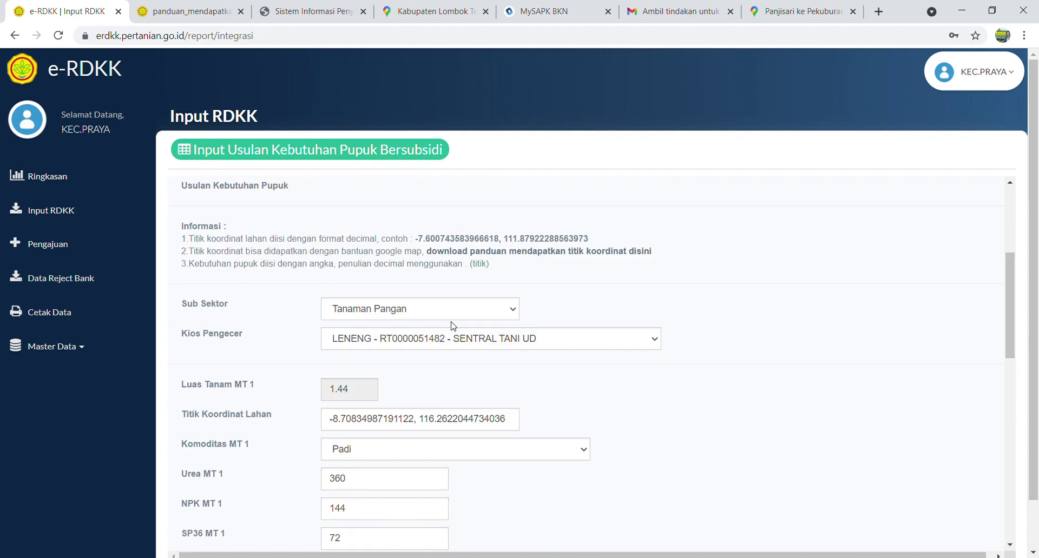
scroll(454, 326, up, 4)
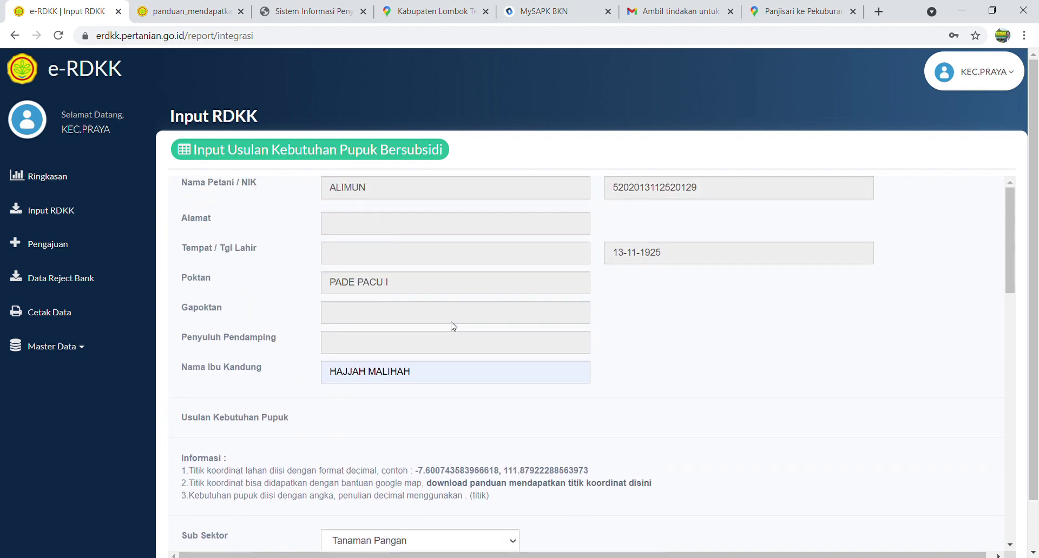
scroll(456, 327, down, 10)
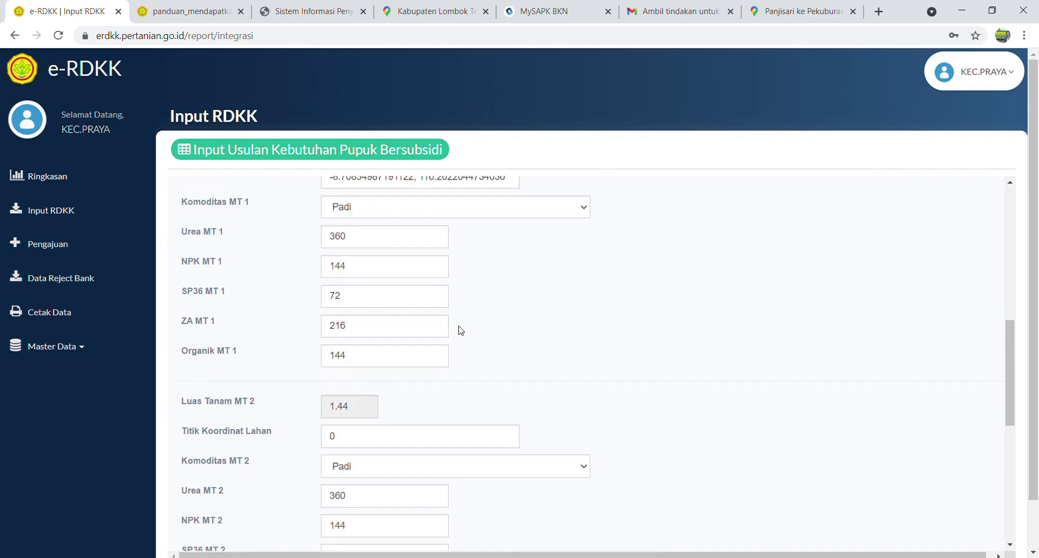
scroll(424, 480, down, 5)
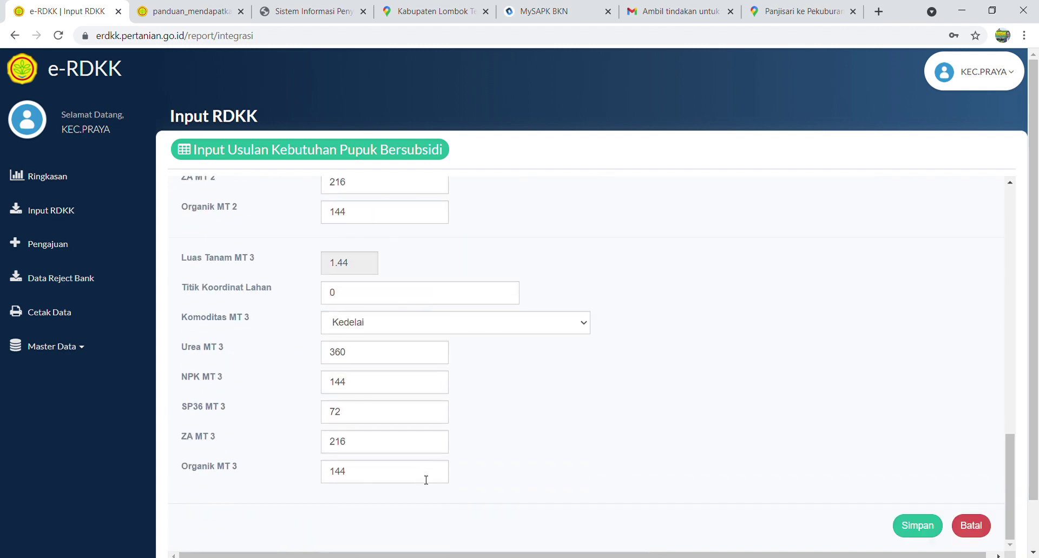
scroll(431, 491, up, 2)
scroll(430, 491, down, 4)
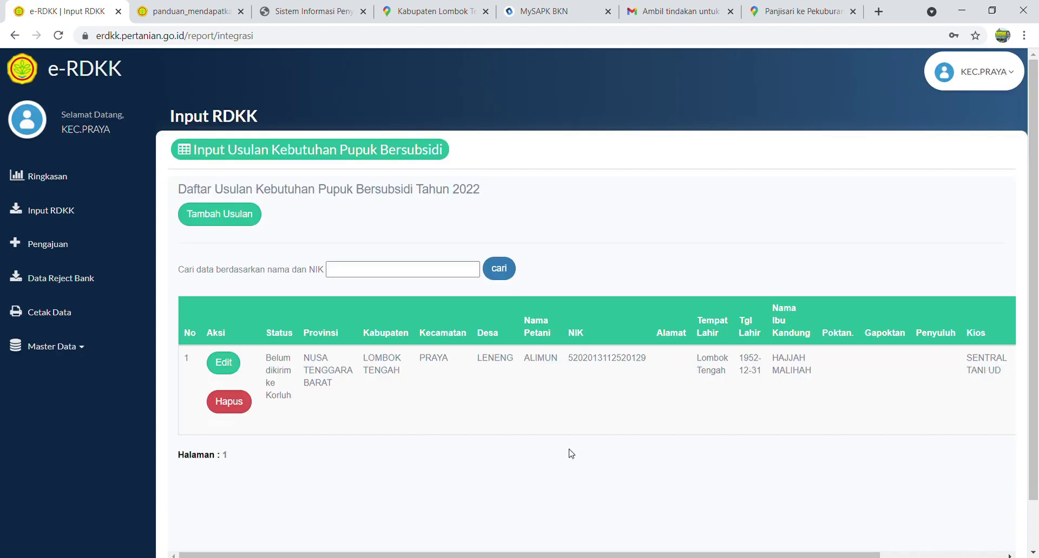
- Open the Pengajuan RDKK page and filter the proposals by the status Belum dikirim ke Korluh
scroll(491, 431, down, 1)
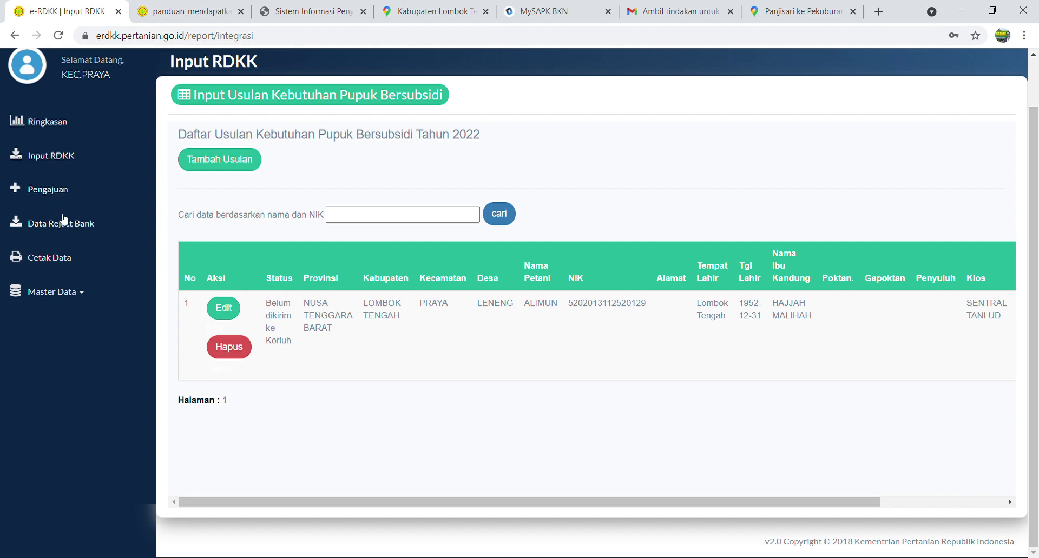
click(58, 196)
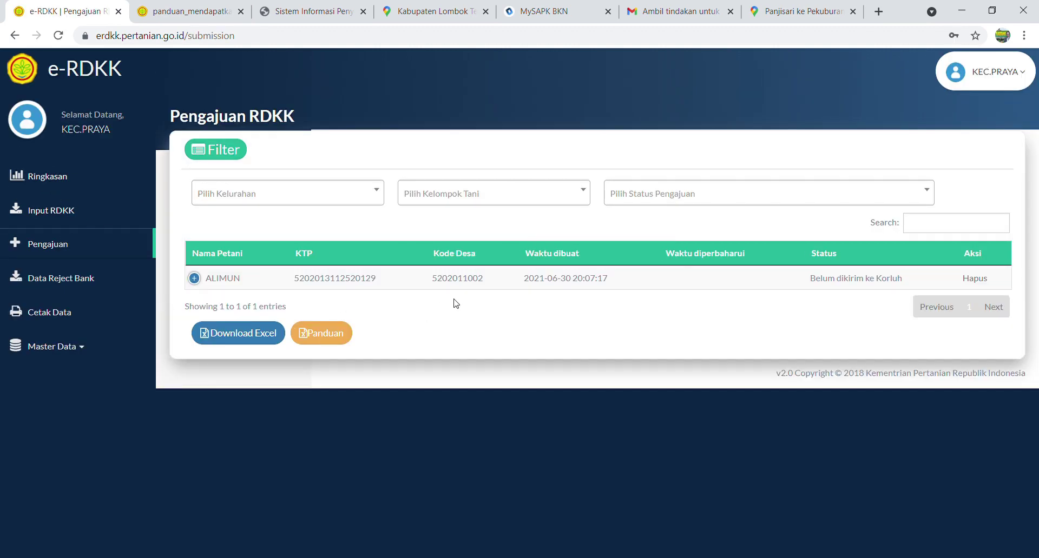
click(310, 197)
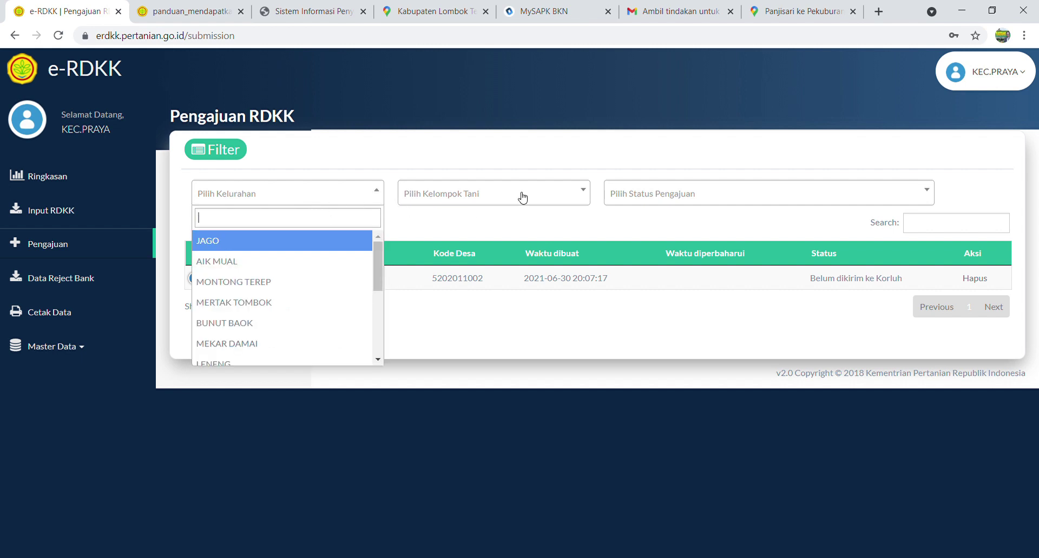
click(499, 204)
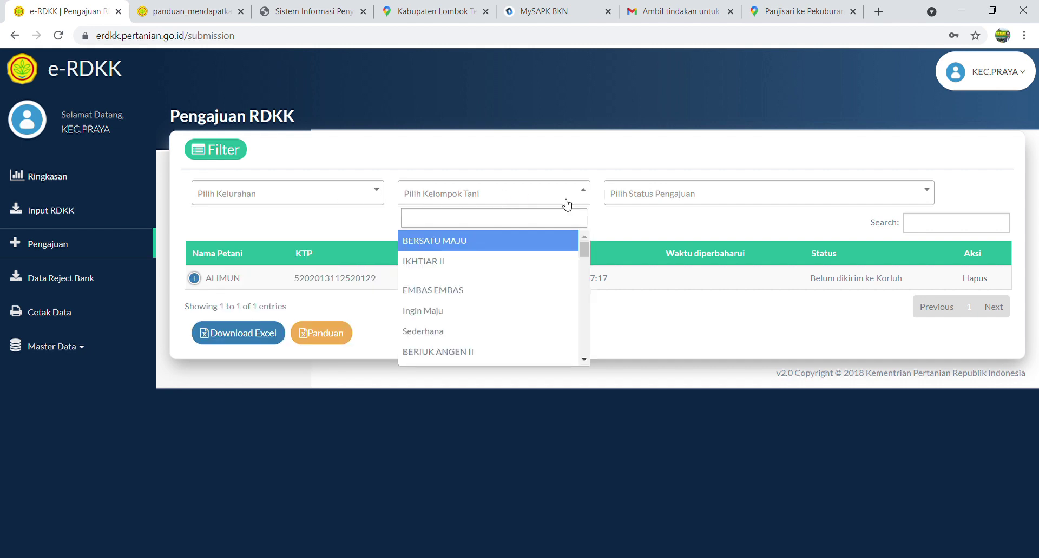
click(644, 195)
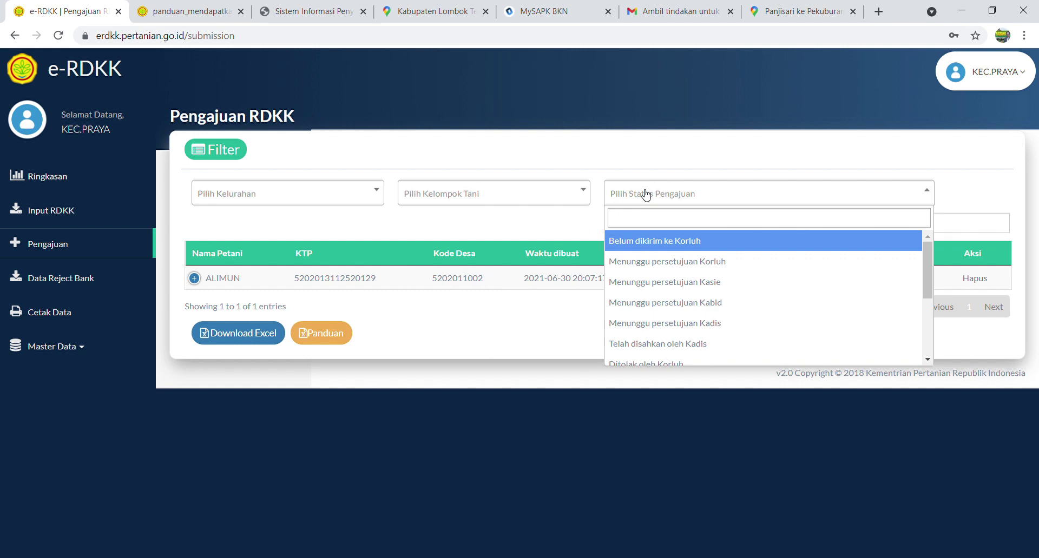
click(665, 241)
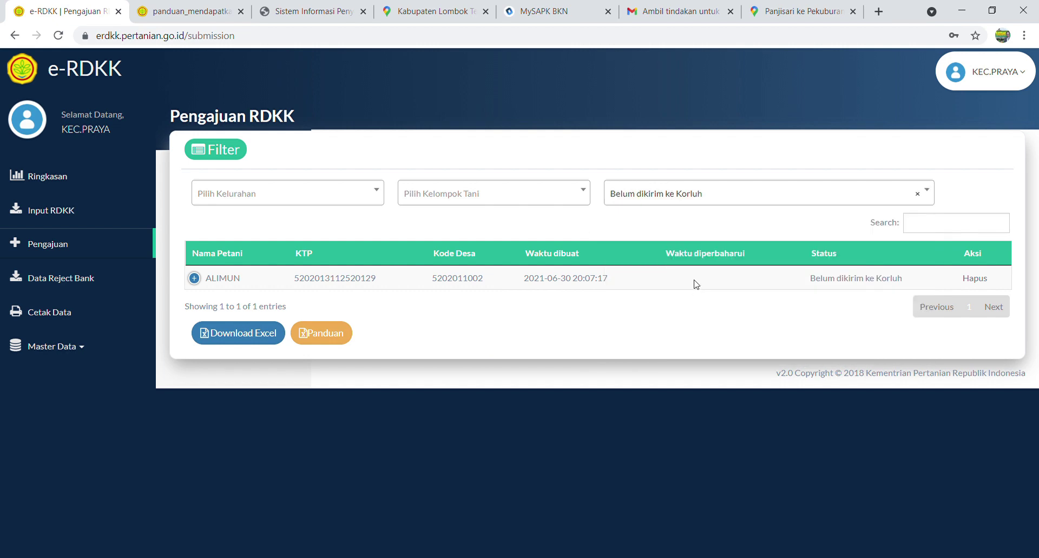